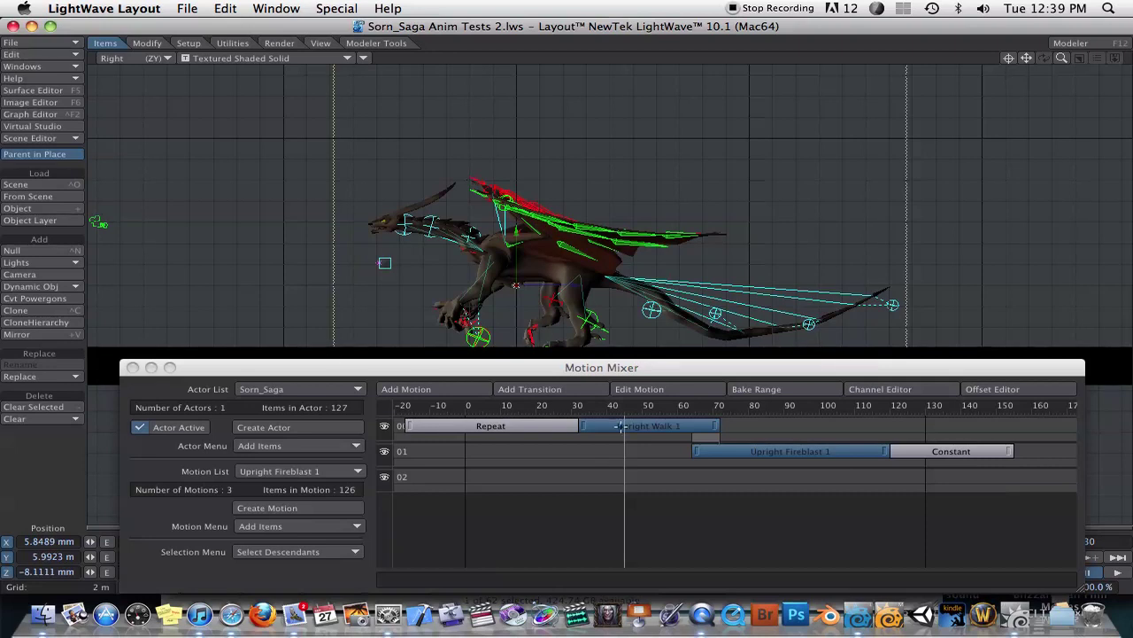
# Step: Close the Motion Mixer and scrub the timeline to preview the dragon's walk up to frame 30
pyautogui.moveTo(613, 406); pyautogui.dragTo(372, 405)
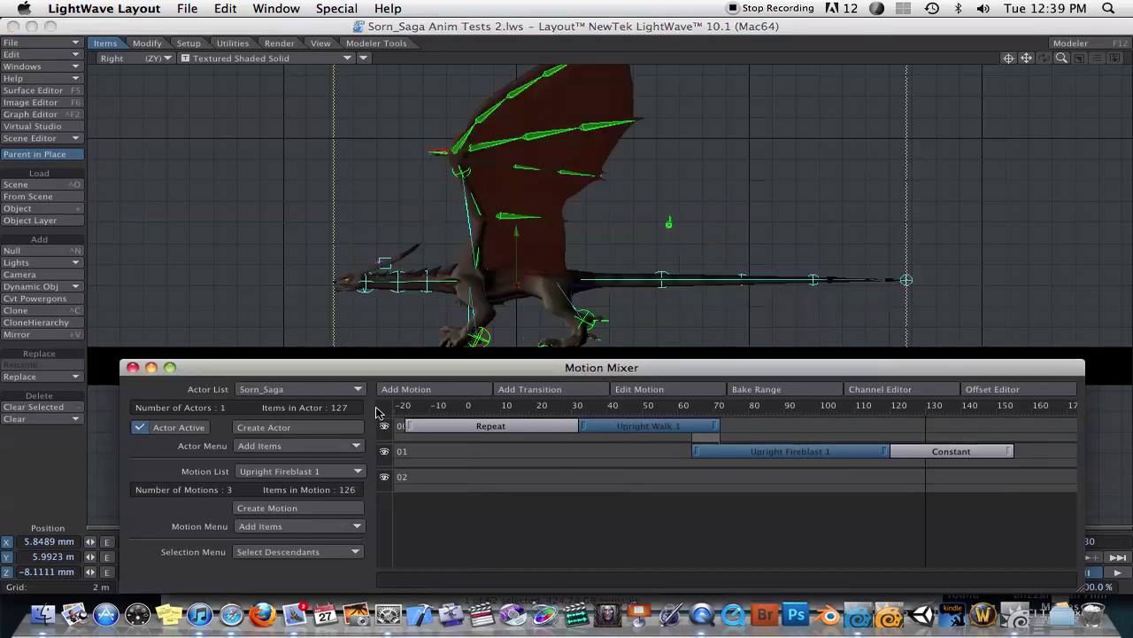
pyautogui.click(131, 366)
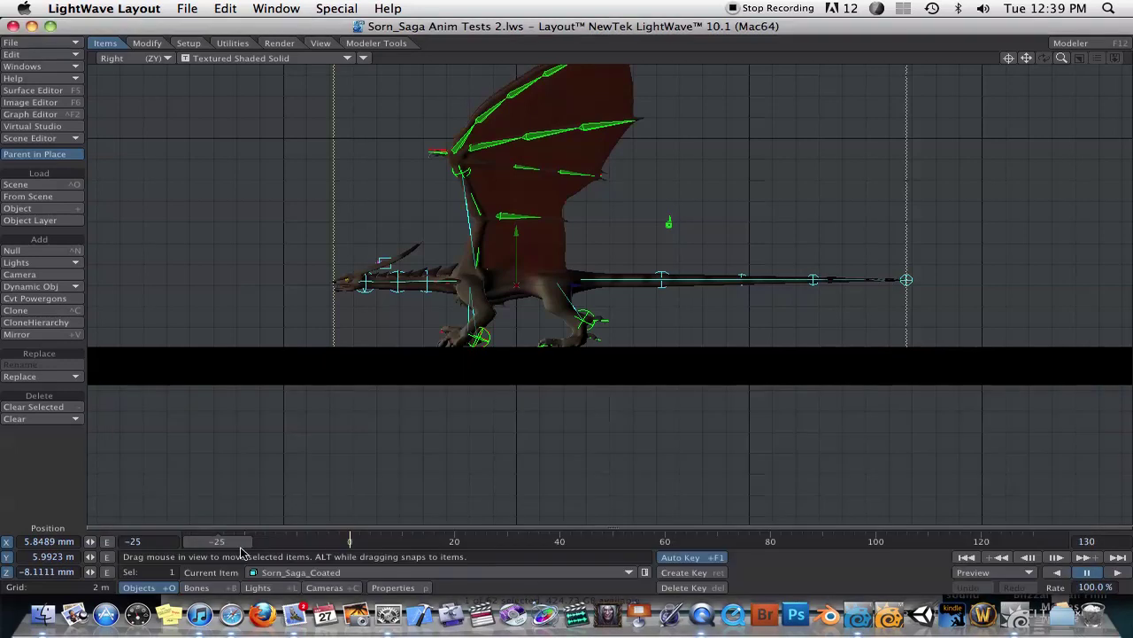
pyautogui.moveTo(223, 541); pyautogui.dragTo(423, 541)
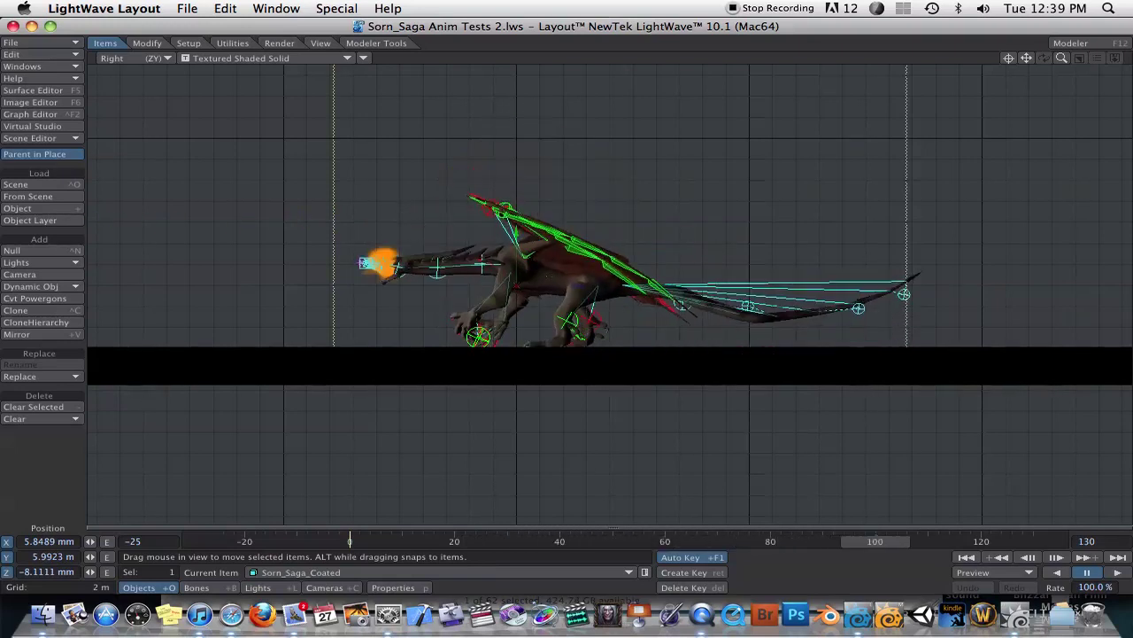
pyautogui.click(505, 541)
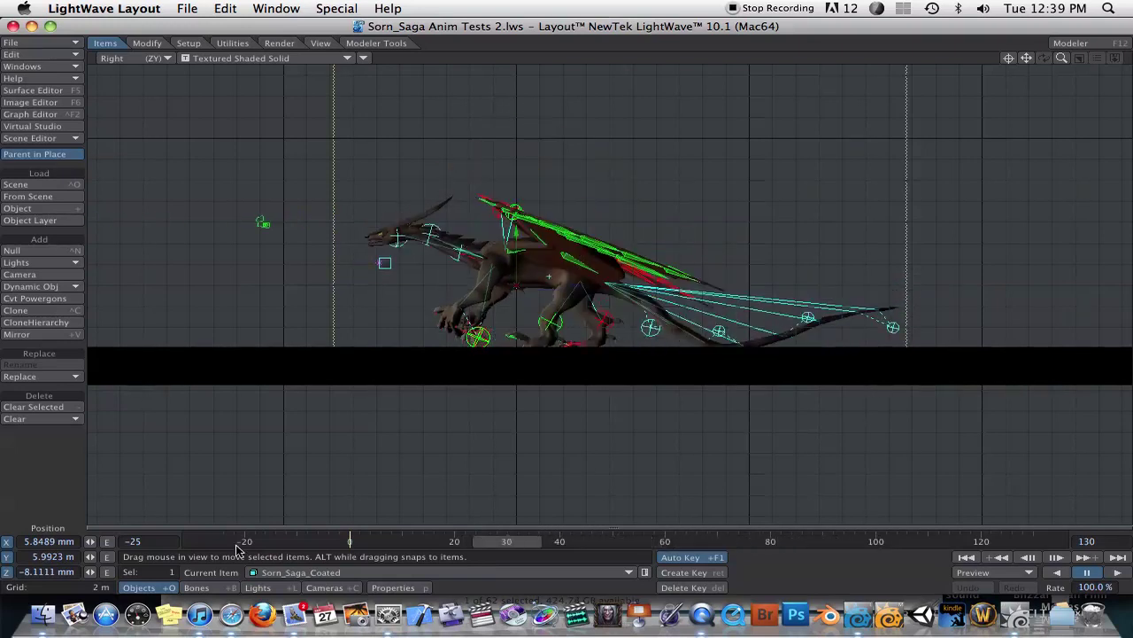
pyautogui.click(33, 76)
pyautogui.click(35, 70)
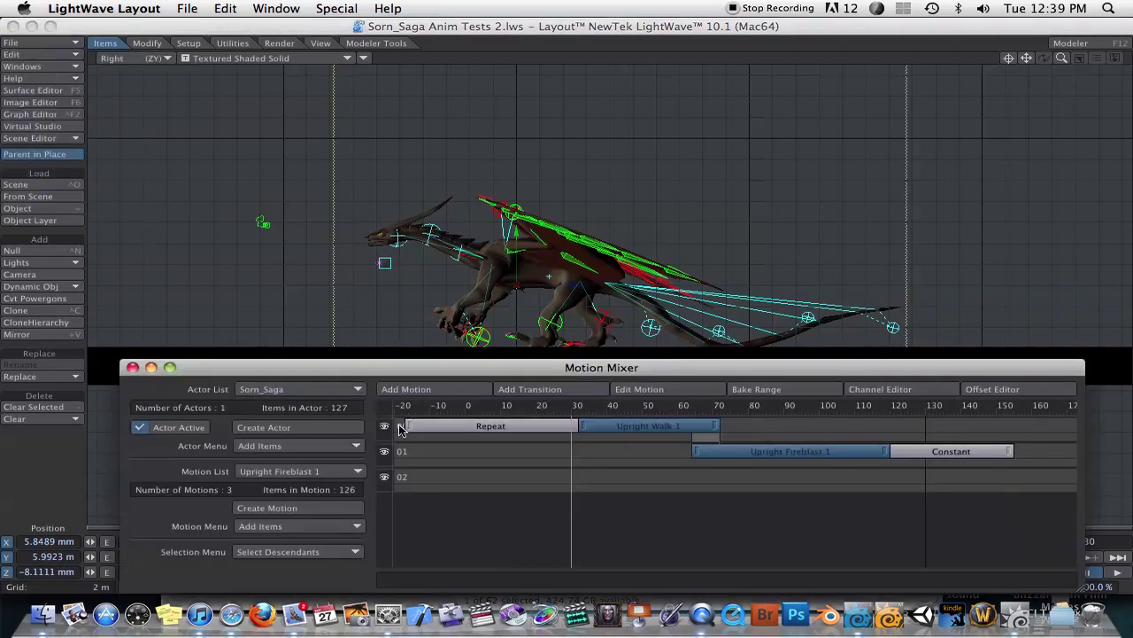
pyautogui.moveTo(574, 367); pyautogui.dragTo(510, 356)
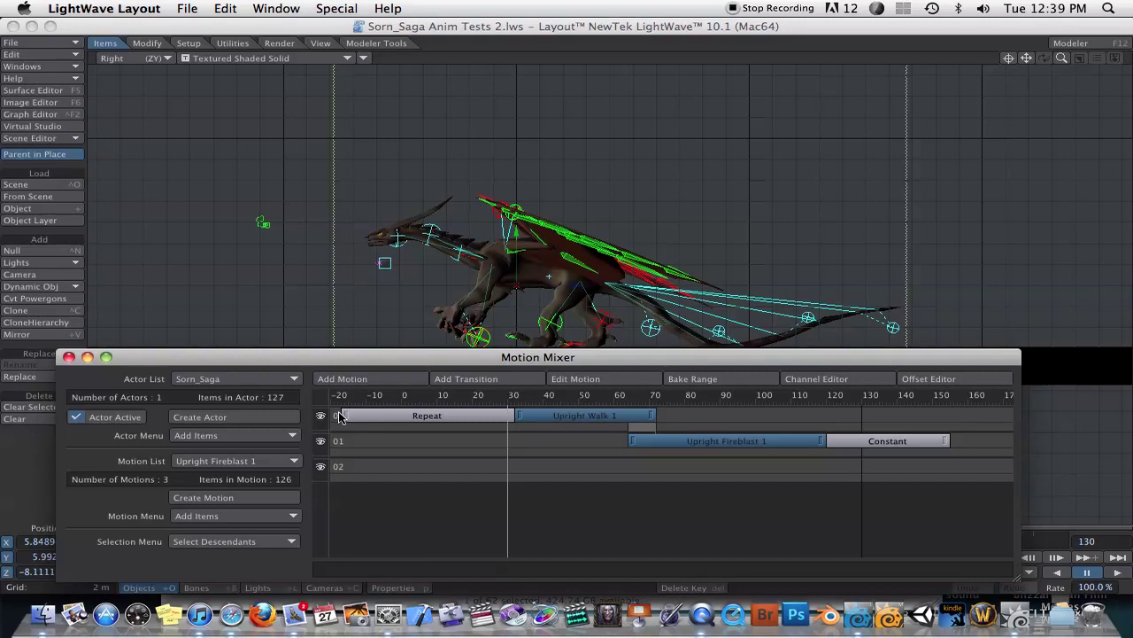
pyautogui.moveTo(522, 403); pyautogui.dragTo(641, 407)
pyautogui.moveTo(303, 362); pyautogui.dragTo(324, 375)
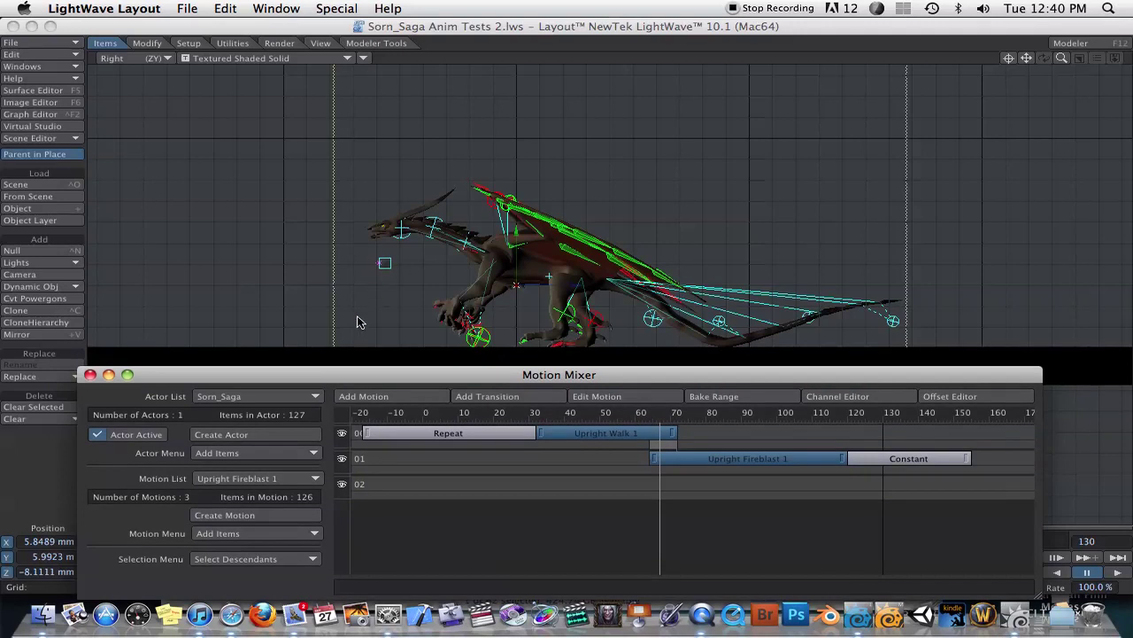
pyautogui.moveTo(639, 413); pyautogui.dragTo(618, 424)
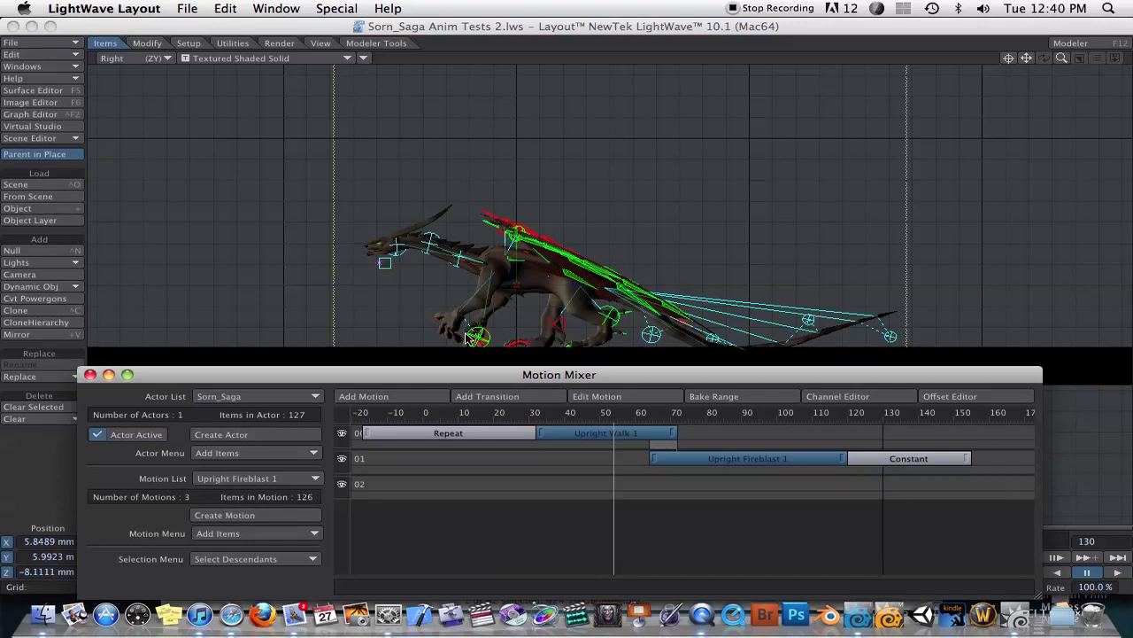
pyautogui.click(587, 418)
pyautogui.moveTo(587, 419)
pyautogui.mouseDown()
pyautogui.moveTo(572, 421)
pyautogui.moveTo(583, 421)
pyautogui.mouseUp()
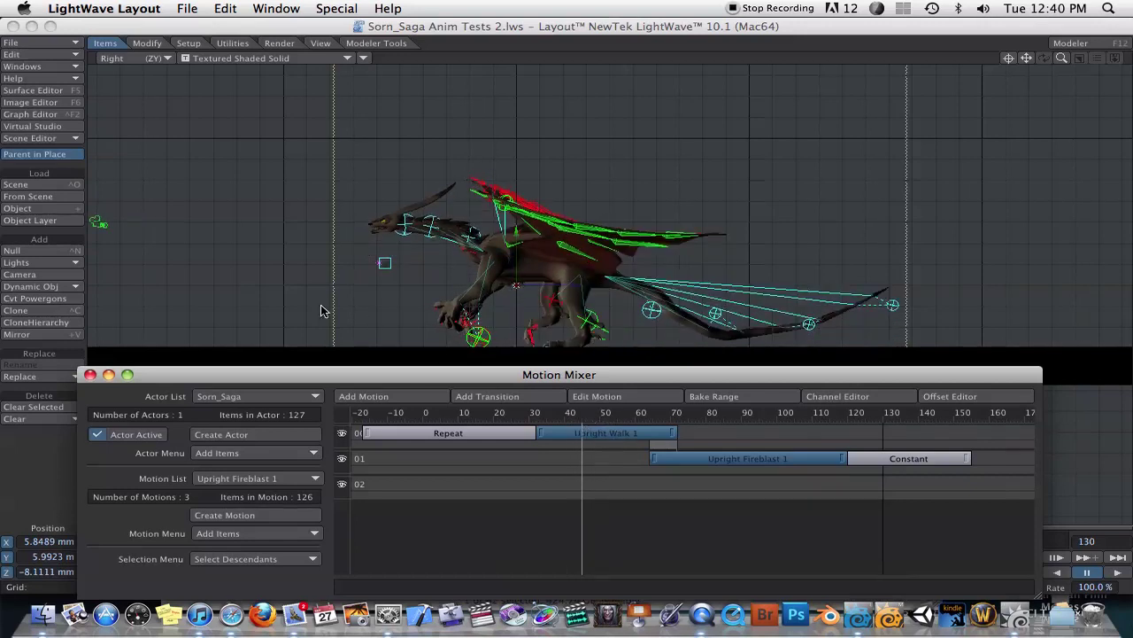
pyautogui.click(449, 282)
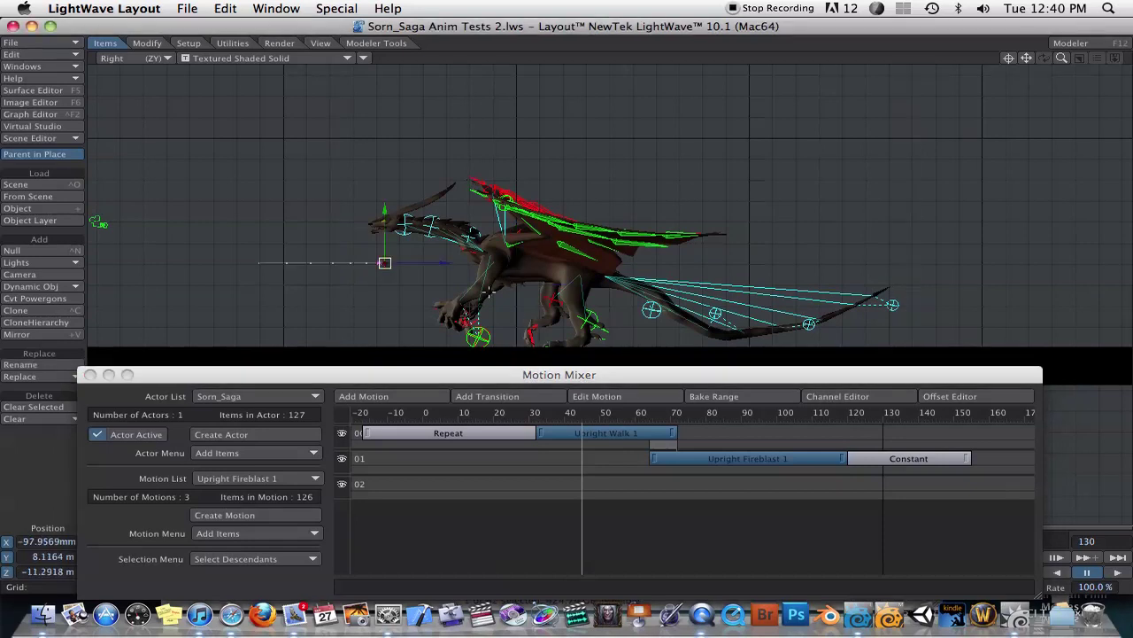
pyautogui.click(89, 374)
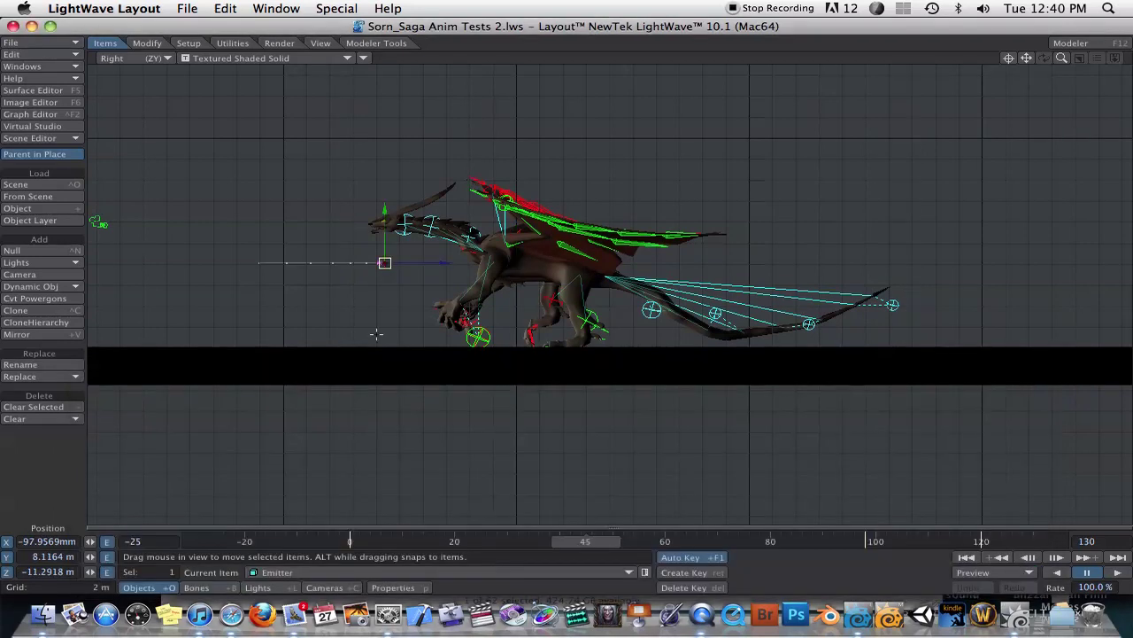
pyautogui.click(531, 282)
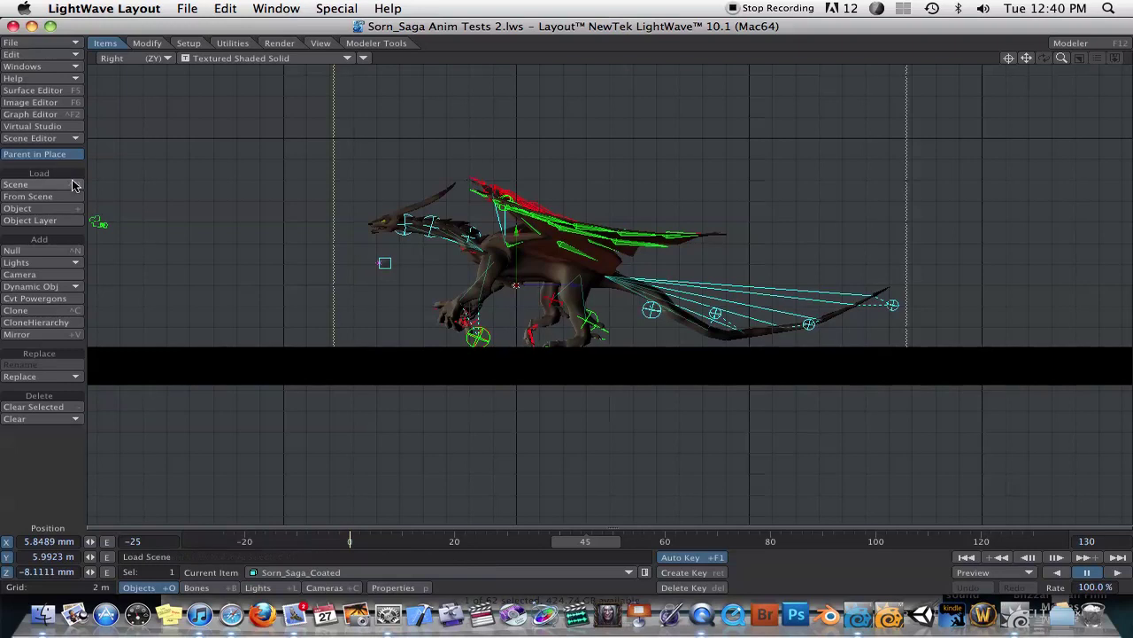
# Step: Add a Null with a filled Diamond shape
pyautogui.click(12, 252)
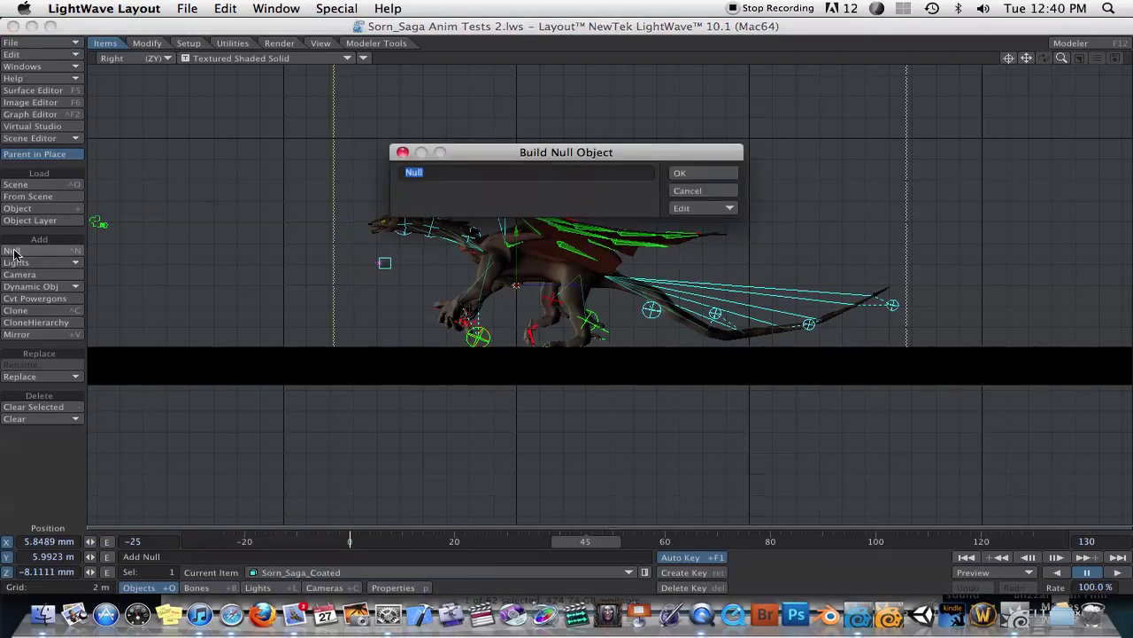
pyautogui.click(713, 210)
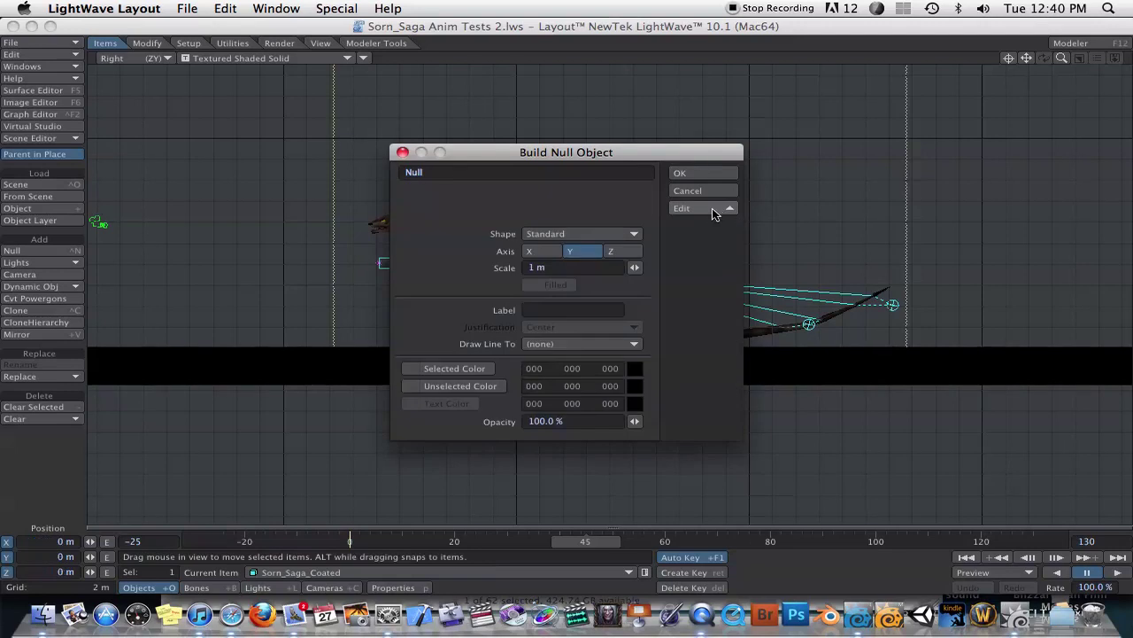
pyautogui.click(552, 235)
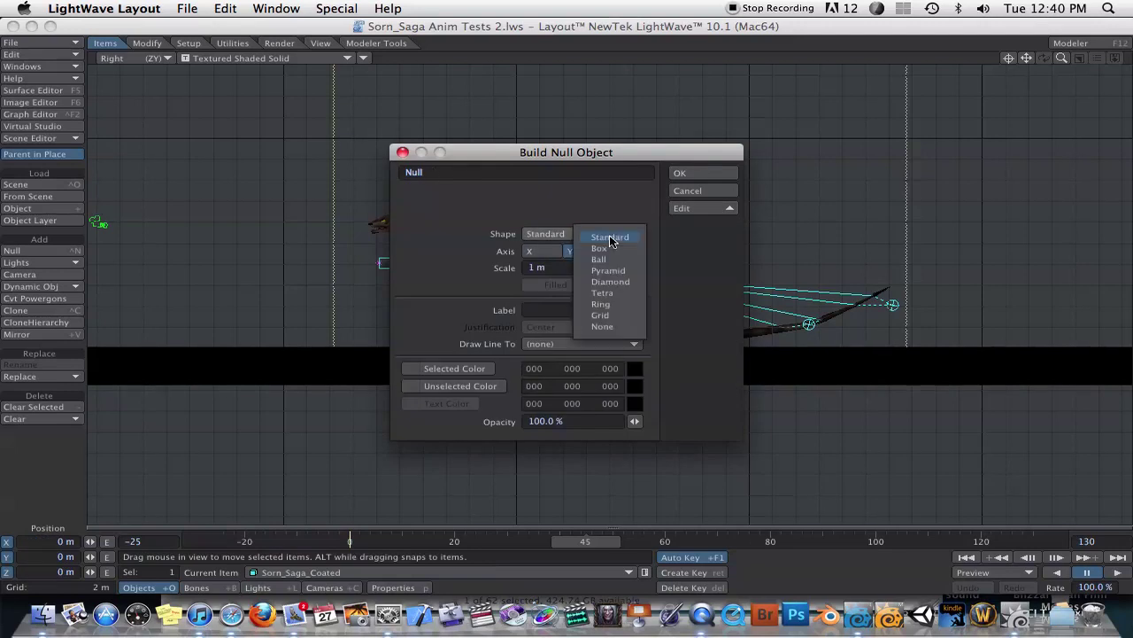
pyautogui.click(617, 282)
pyautogui.click(543, 283)
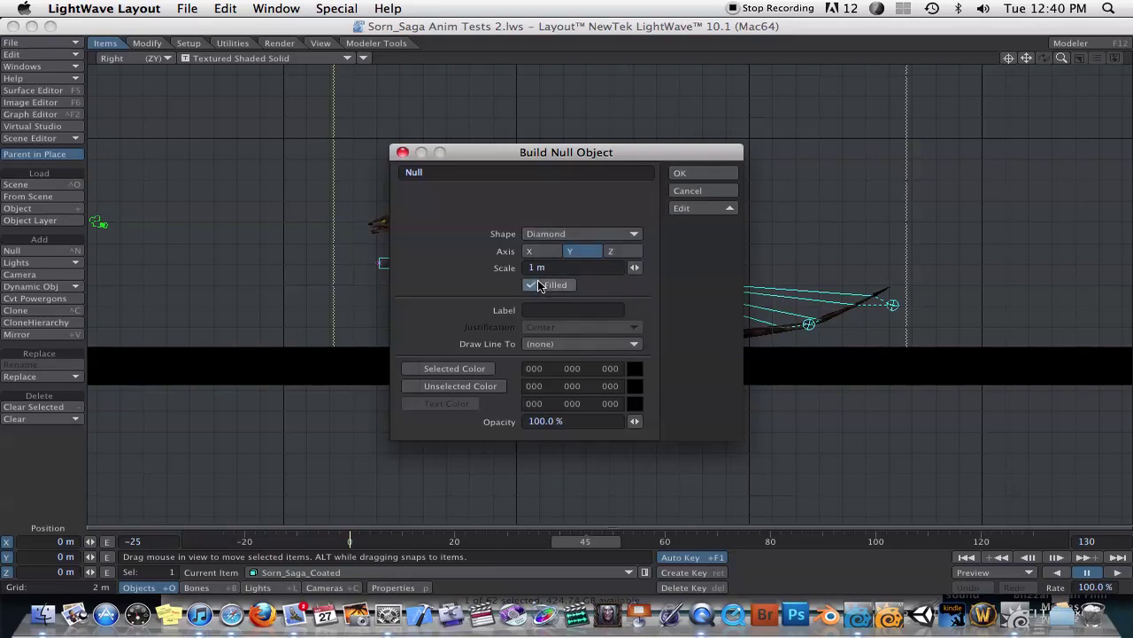
pyautogui.click(680, 173)
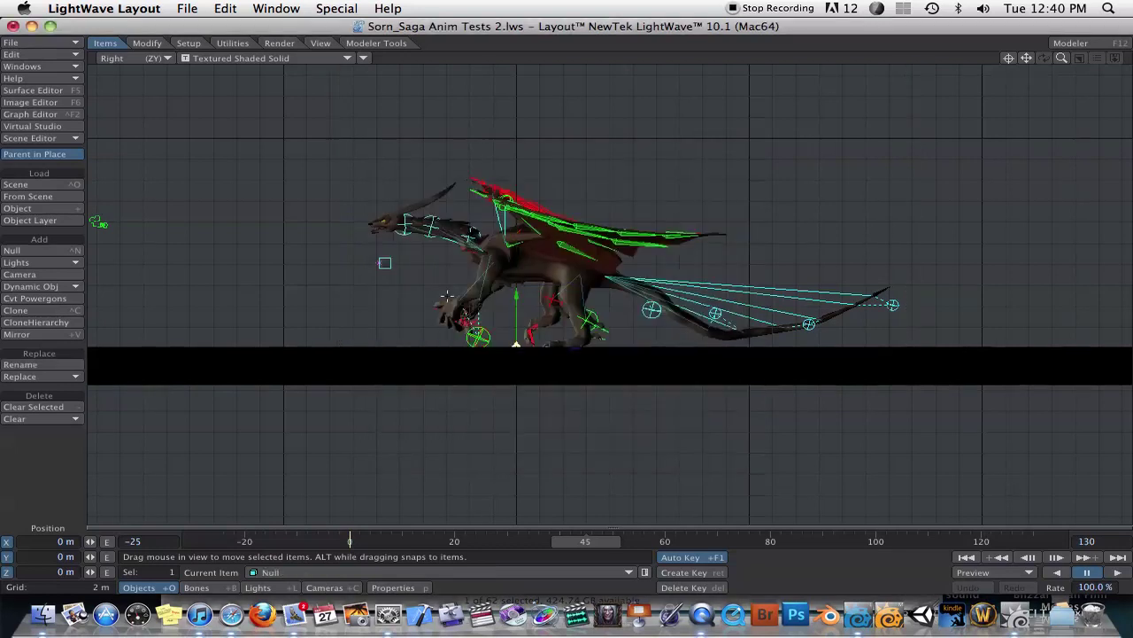
# Step: Set the scene start frame to 0 and raise the null to 4.3514 m in Y
pyautogui.moveTo(513, 301)
pyautogui.mouseDown()
pyautogui.moveTo(516, 324)
pyautogui.moveTo(516, 313)
pyautogui.mouseUp()
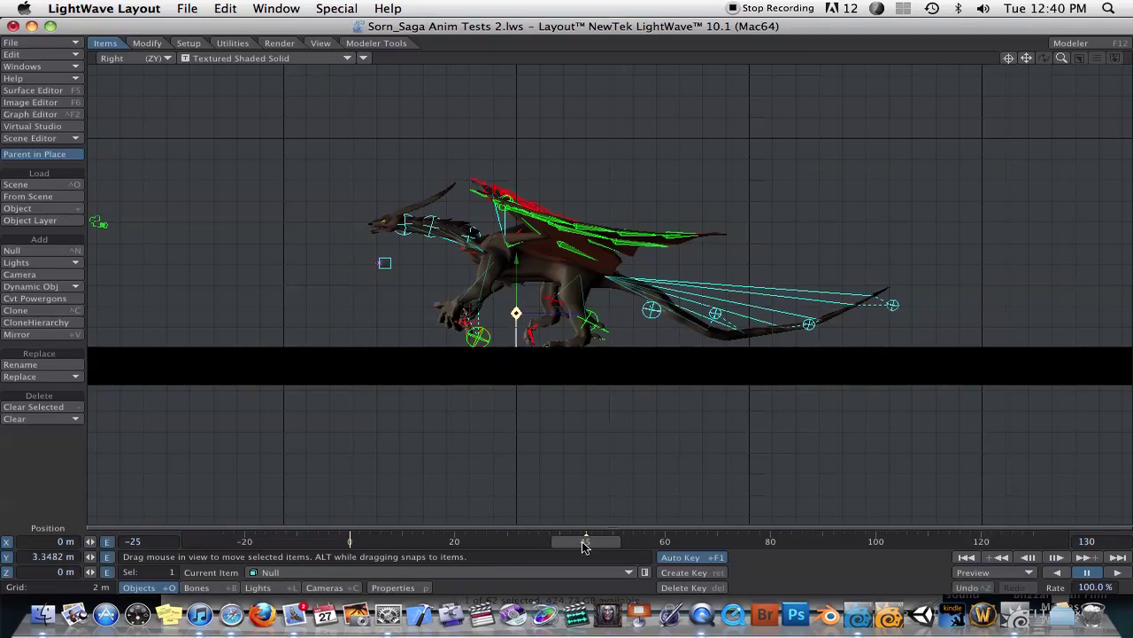
pyautogui.click(135, 541)
pyautogui.write('0')
pyautogui.press('Return')
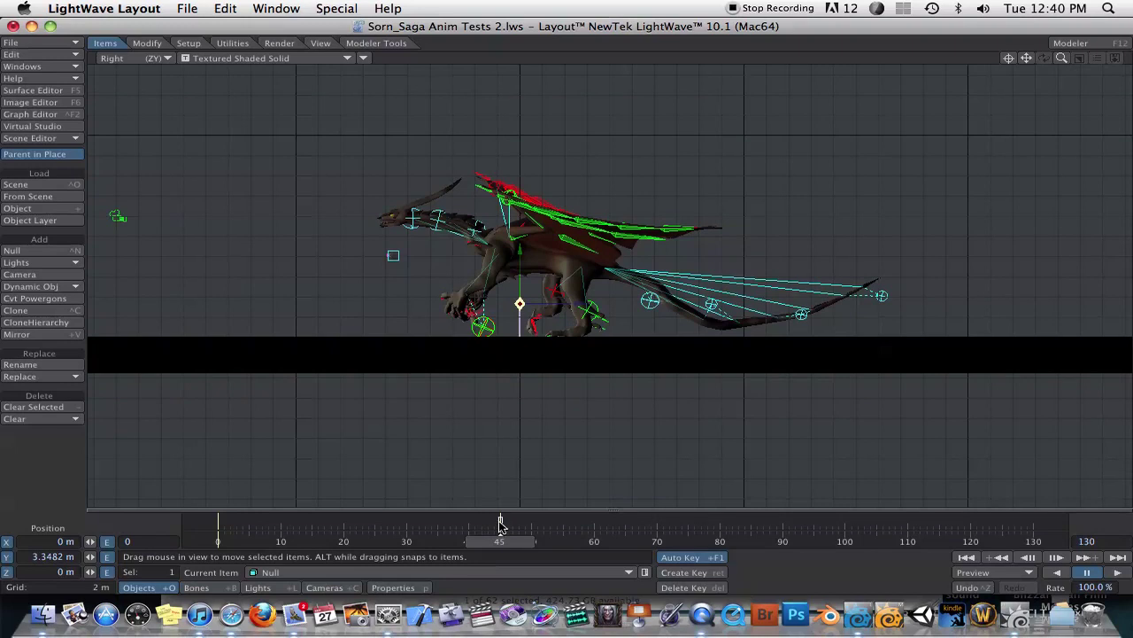
pyautogui.rightClick(501, 526)
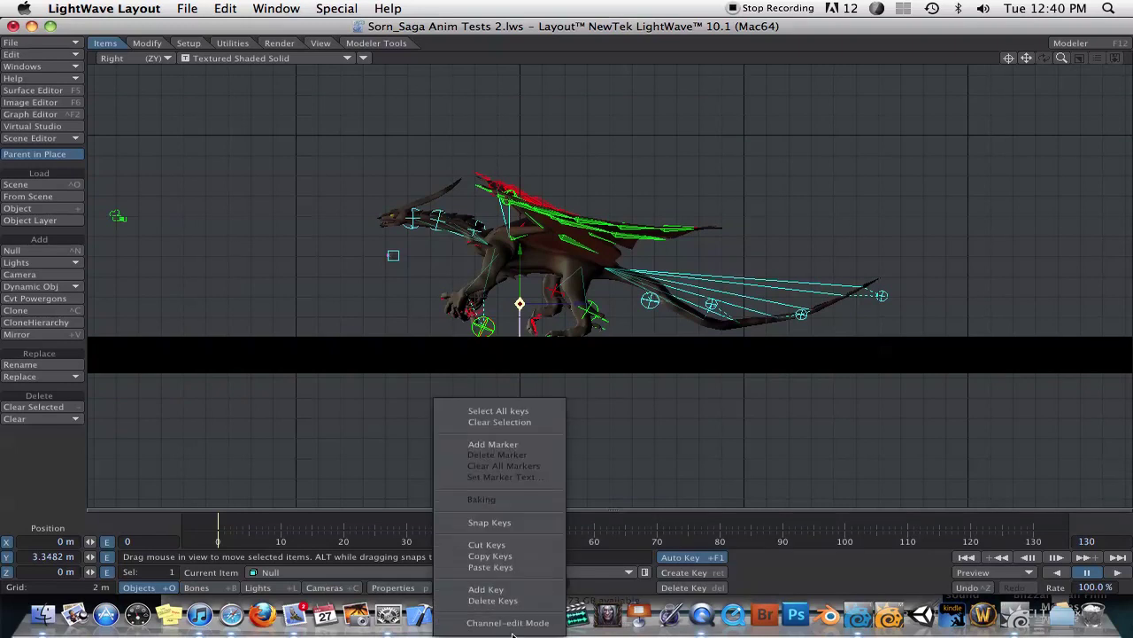
pyautogui.click(519, 597)
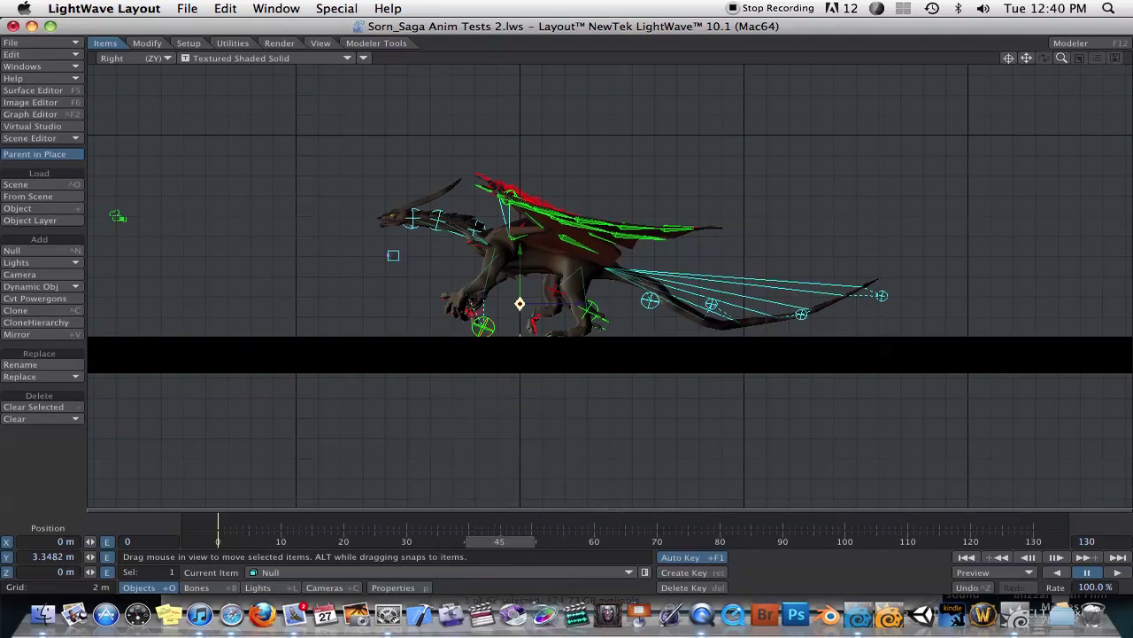
pyautogui.moveTo(502, 316); pyautogui.dragTo(502, 280)
pyautogui.moveTo(522, 340); pyautogui.dragTo(521, 336)
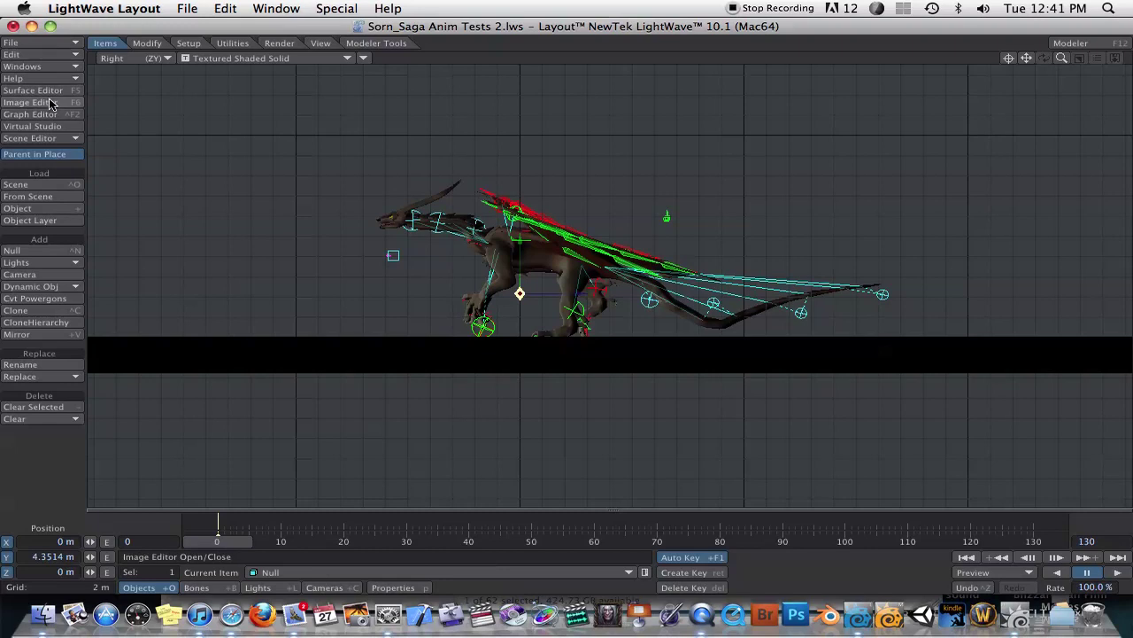
# Step: In the Scene Editor, parent Sorn_Saga_Coated under the Null
pyautogui.click(58, 139)
pyautogui.click(89, 142)
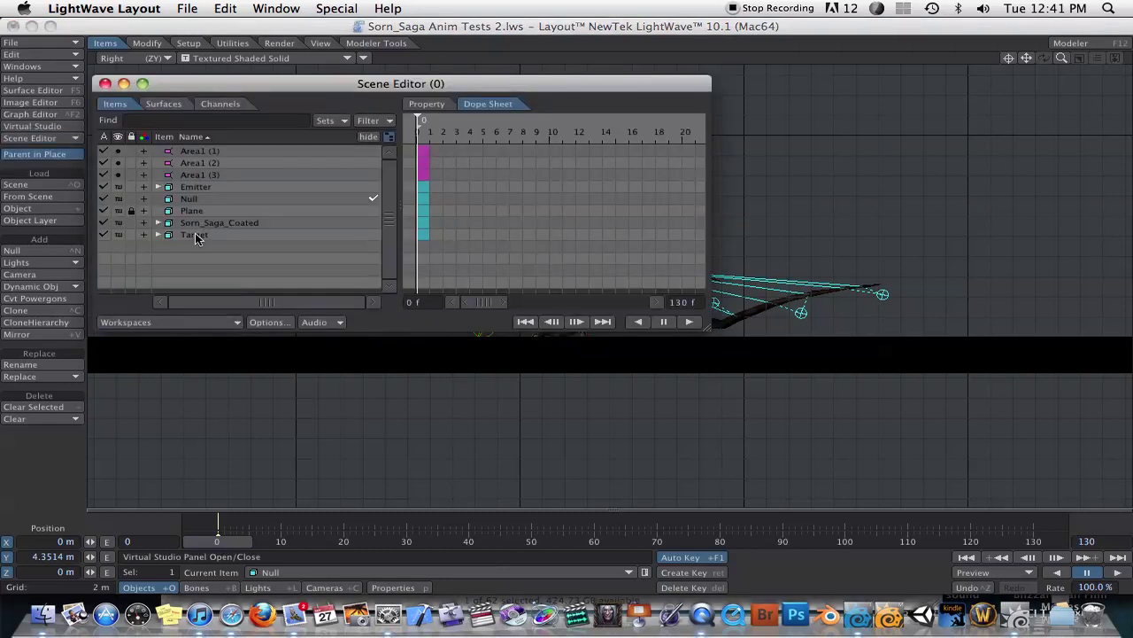
pyautogui.click(232, 223)
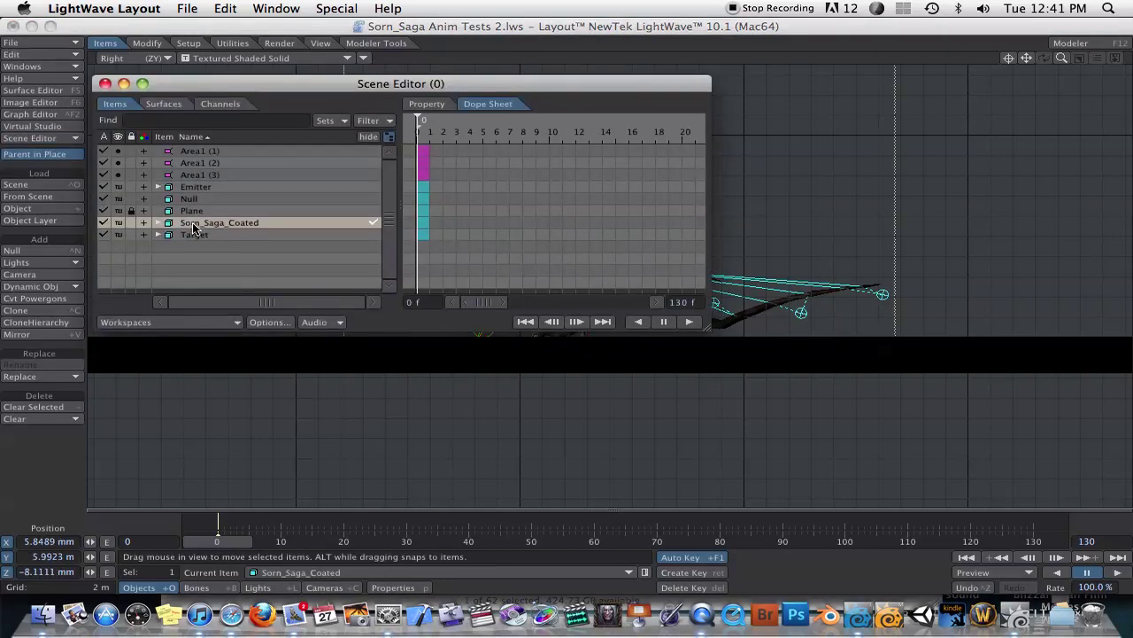
pyautogui.moveTo(193, 229); pyautogui.dragTo(209, 206)
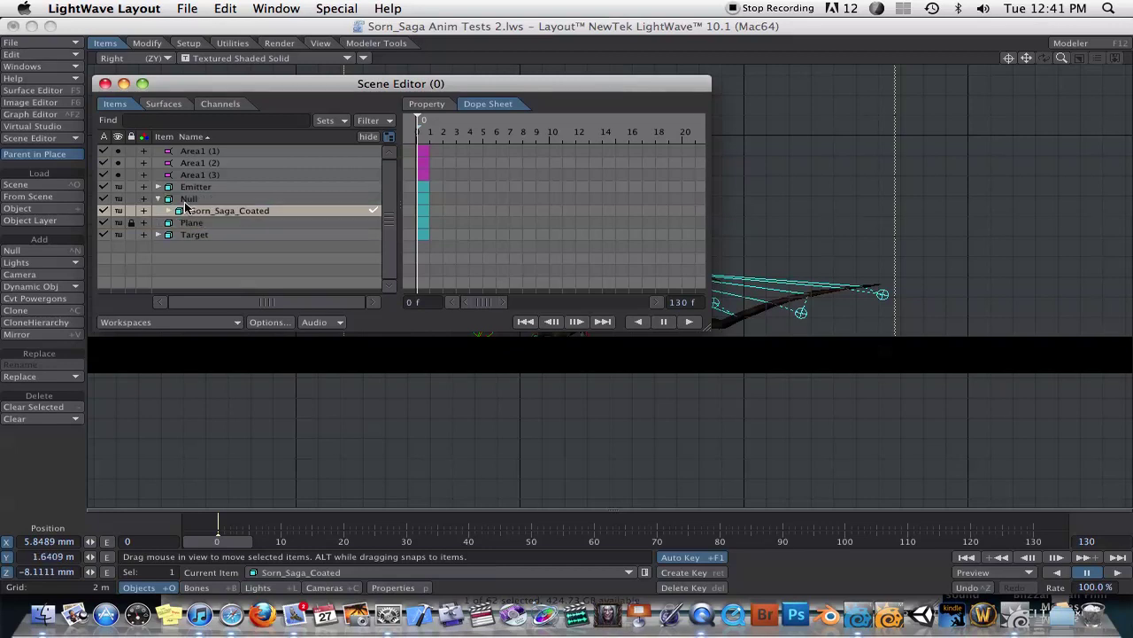
pyautogui.click(105, 84)
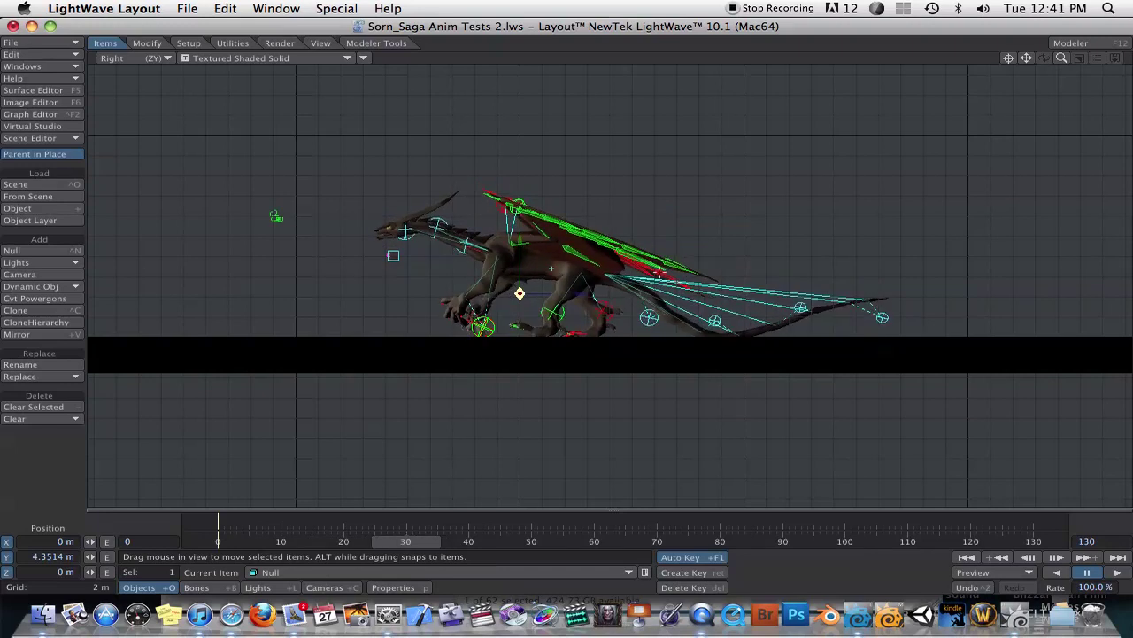
# Step: Move the Null and dragon to Z -15.3209 m at frame 30 and scrub to preview
pyautogui.moveTo(585, 297); pyautogui.dragTo(413, 296)
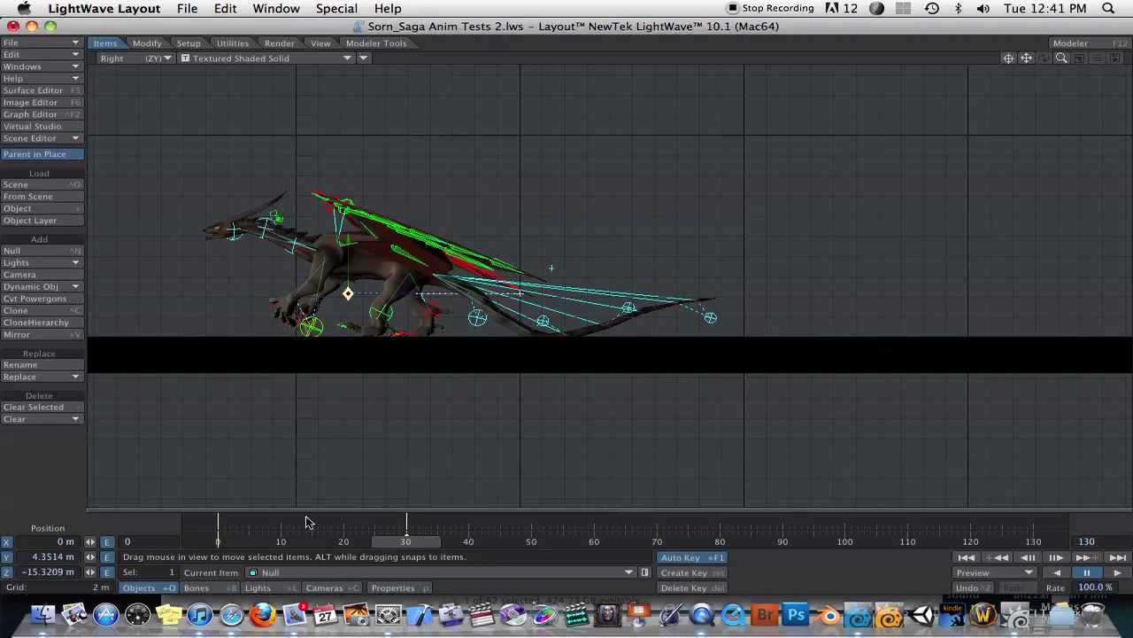
pyautogui.moveTo(408, 529)
pyautogui.mouseDown()
pyautogui.moveTo(220, 530)
pyautogui.moveTo(408, 529)
pyautogui.mouseUp()
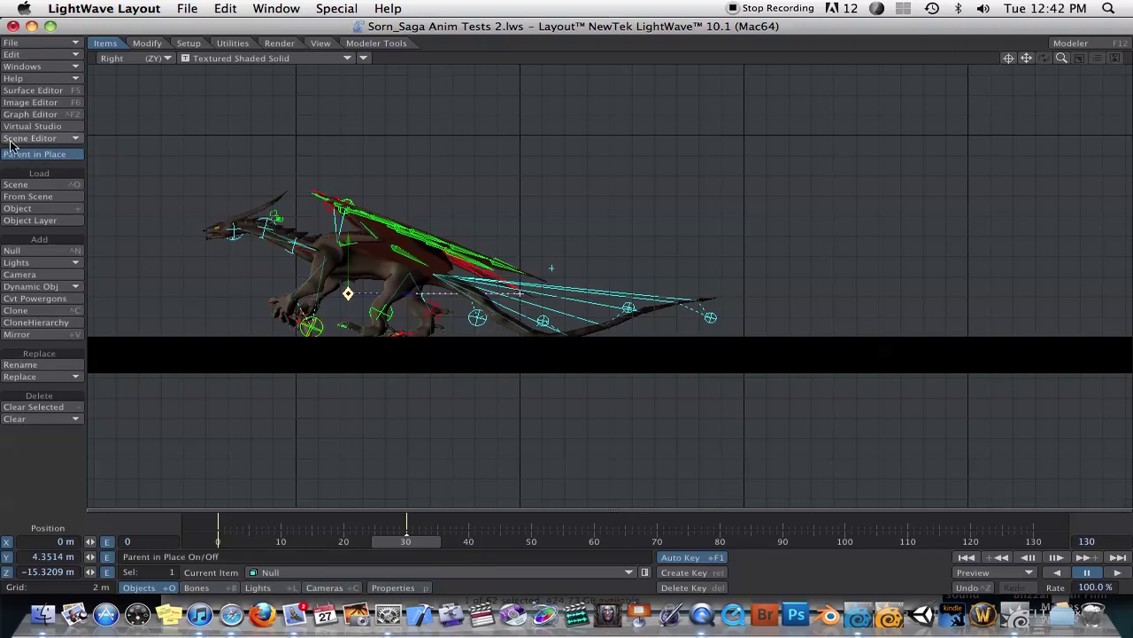
pyautogui.click(33, 64)
# Step: Open the Motion Mixer, add an actor named MainMover, and start a new motion
pyautogui.click(37, 64)
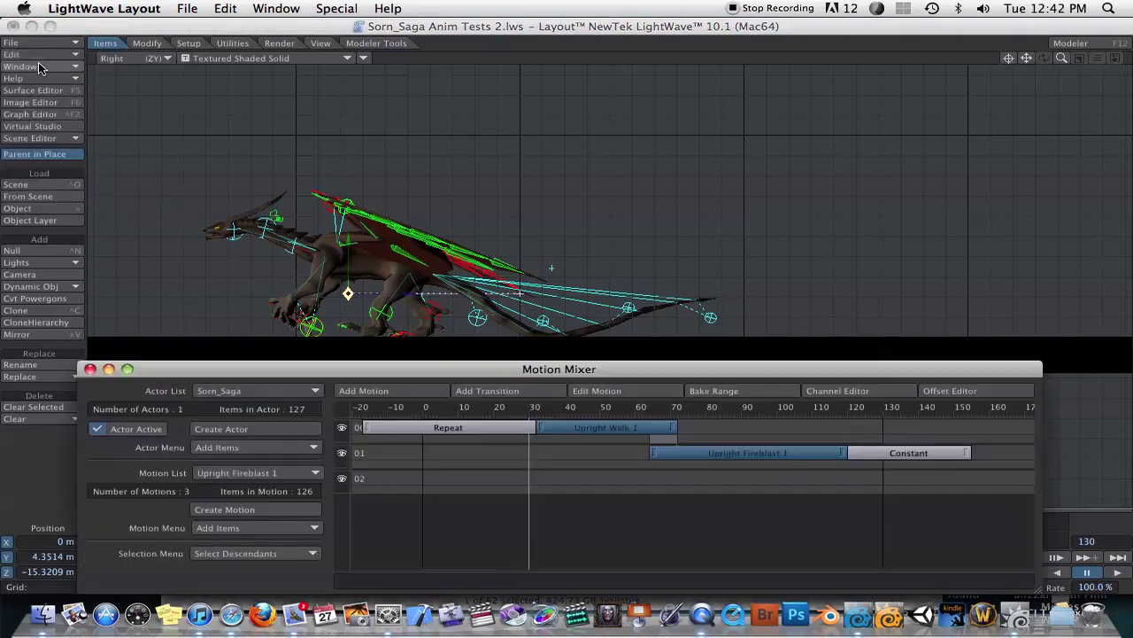
pyautogui.moveTo(321, 366); pyautogui.dragTo(318, 347)
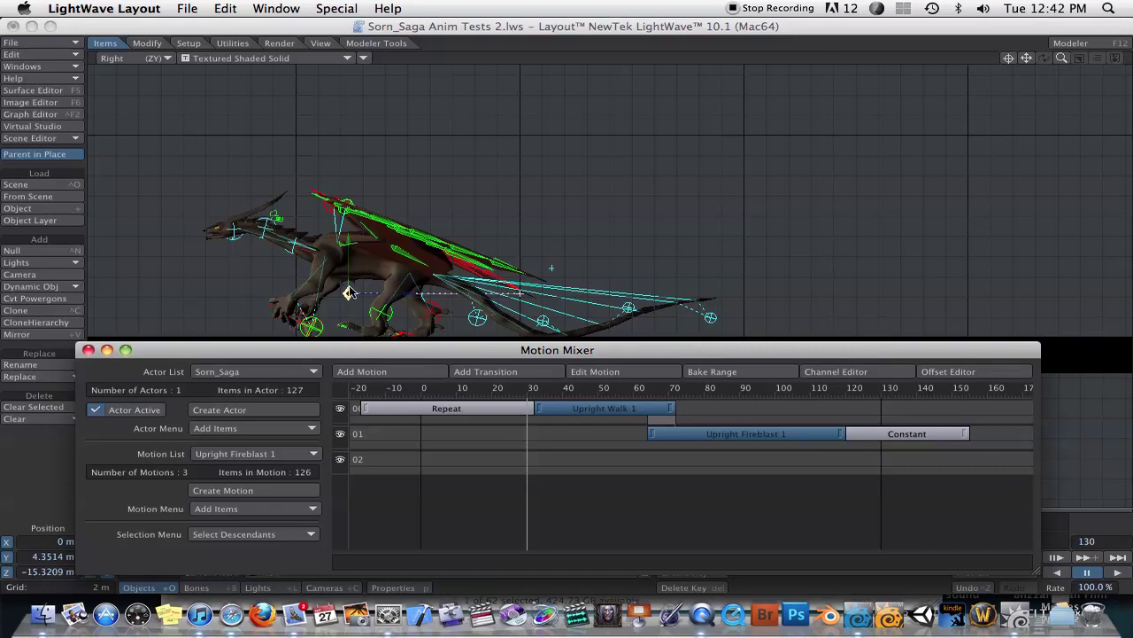
pyautogui.click(245, 409)
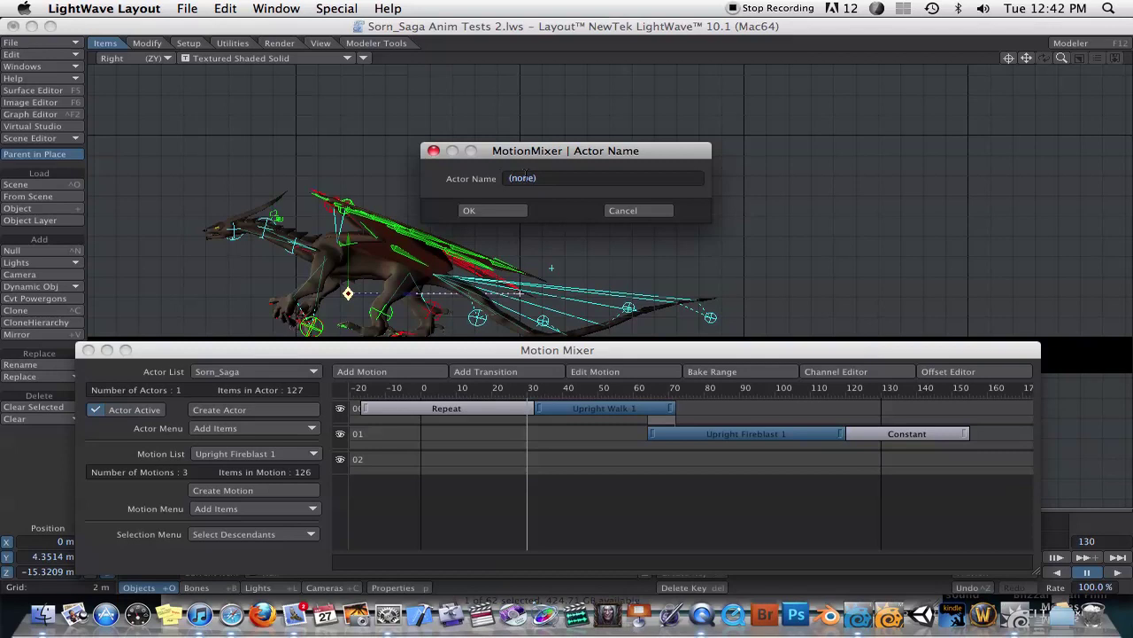
pyautogui.write('M')
pyautogui.click(493, 210)
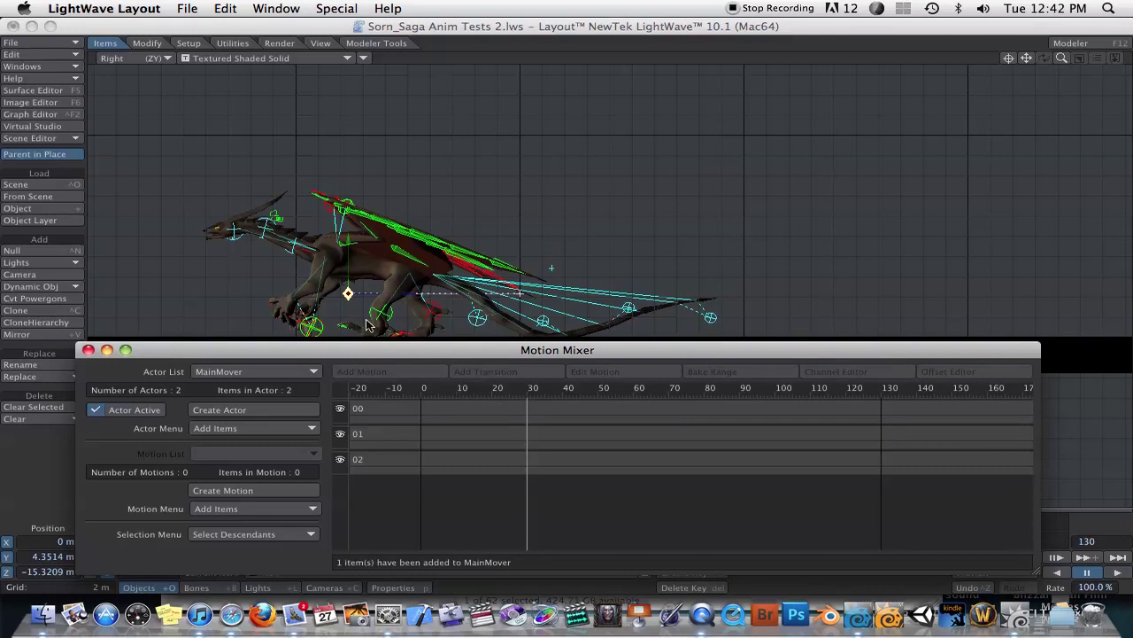
pyautogui.moveTo(363, 350)
pyautogui.mouseDown()
pyautogui.moveTo(368, 297)
pyautogui.moveTo(369, 361)
pyautogui.mouseUp()
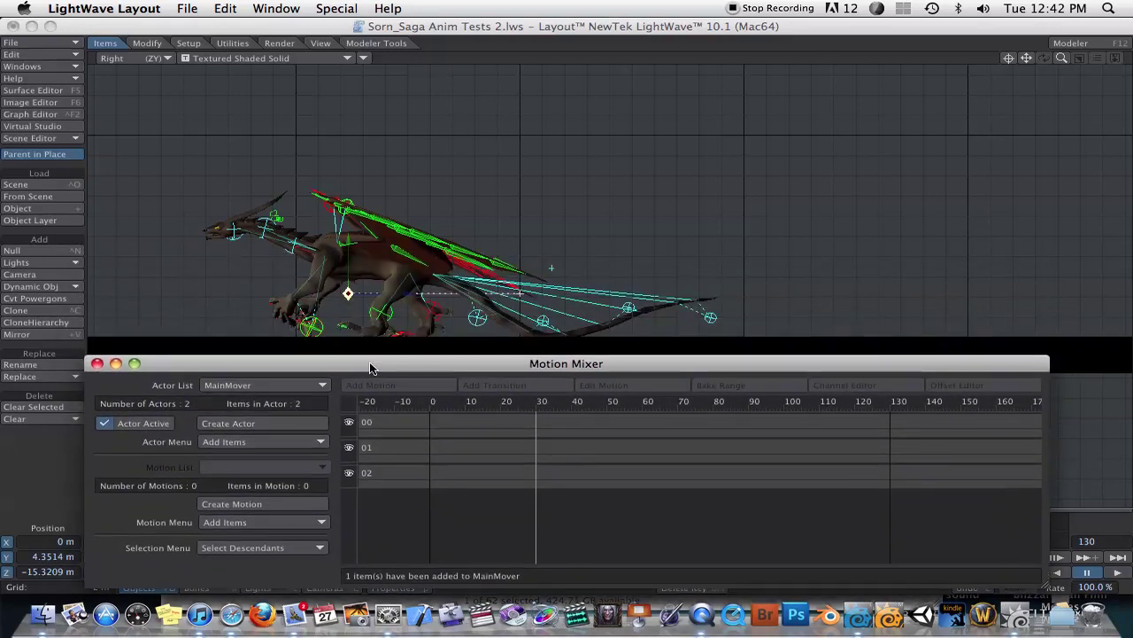
pyautogui.click(258, 509)
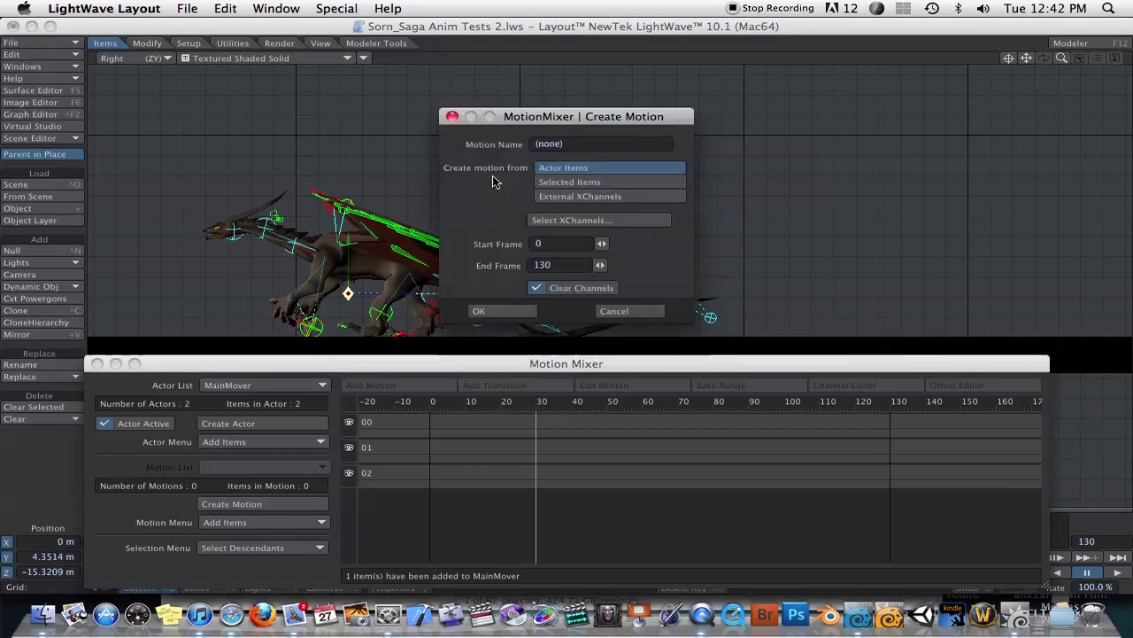
# Step: Create a motion named MoveForward with end frame 30
pyautogui.write('MoveForward')
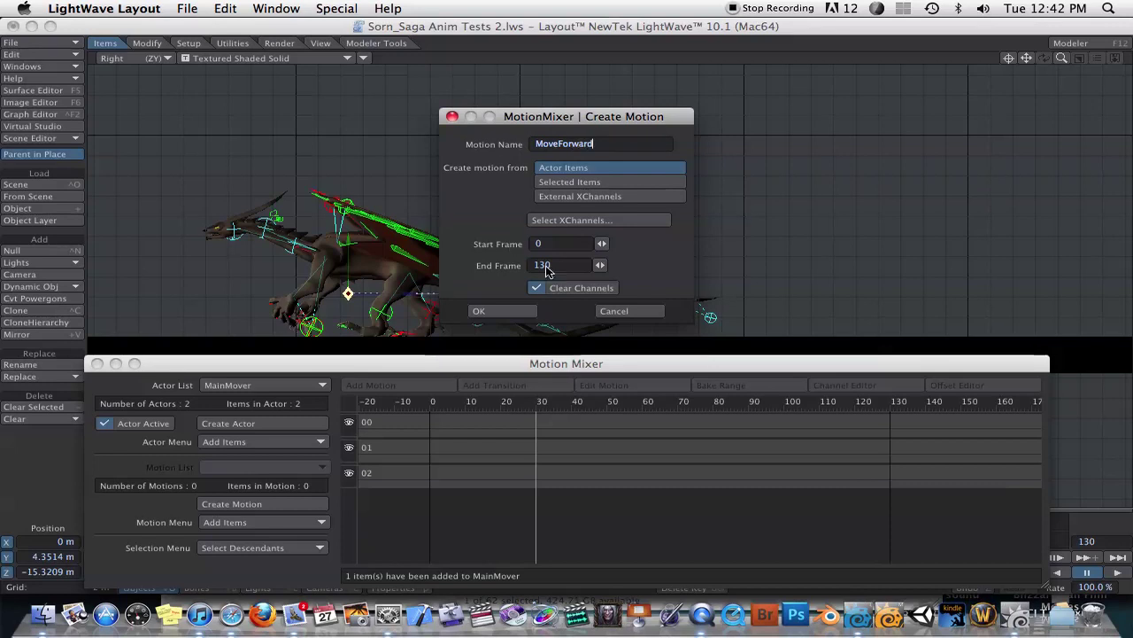
pyautogui.moveTo(556, 267); pyautogui.dragTo(535, 269)
pyautogui.write('30')
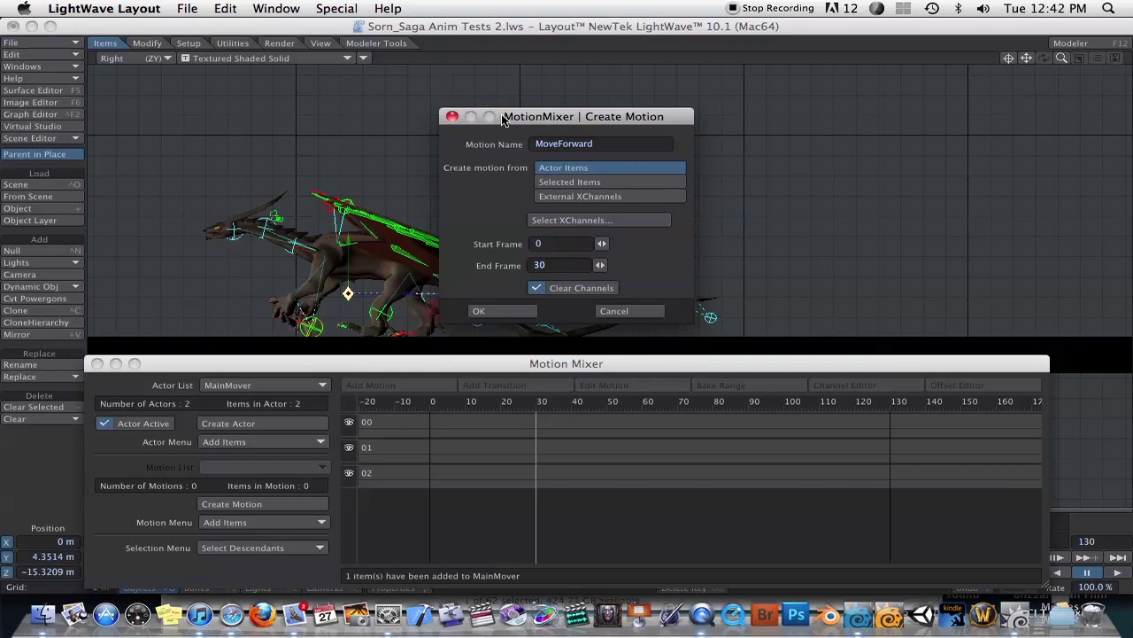
pyautogui.click(478, 311)
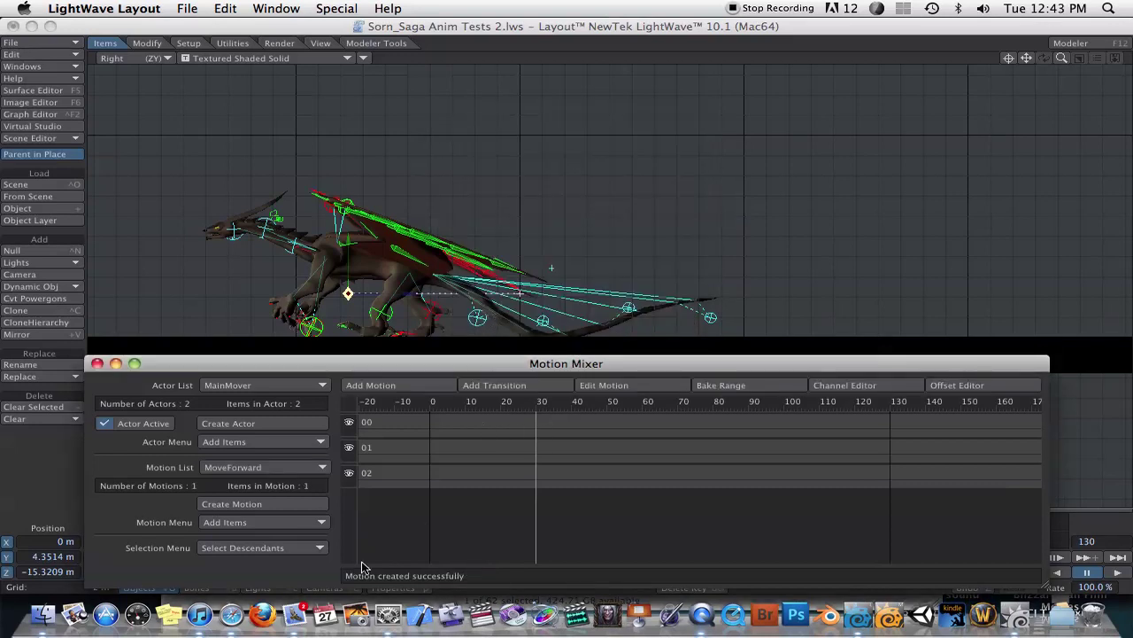
# Step: Reposition the Motion Mixer and play the scene to watch the dragon
pyautogui.moveTo(538, 365); pyautogui.dragTo(554, 301)
pyautogui.click(584, 223)
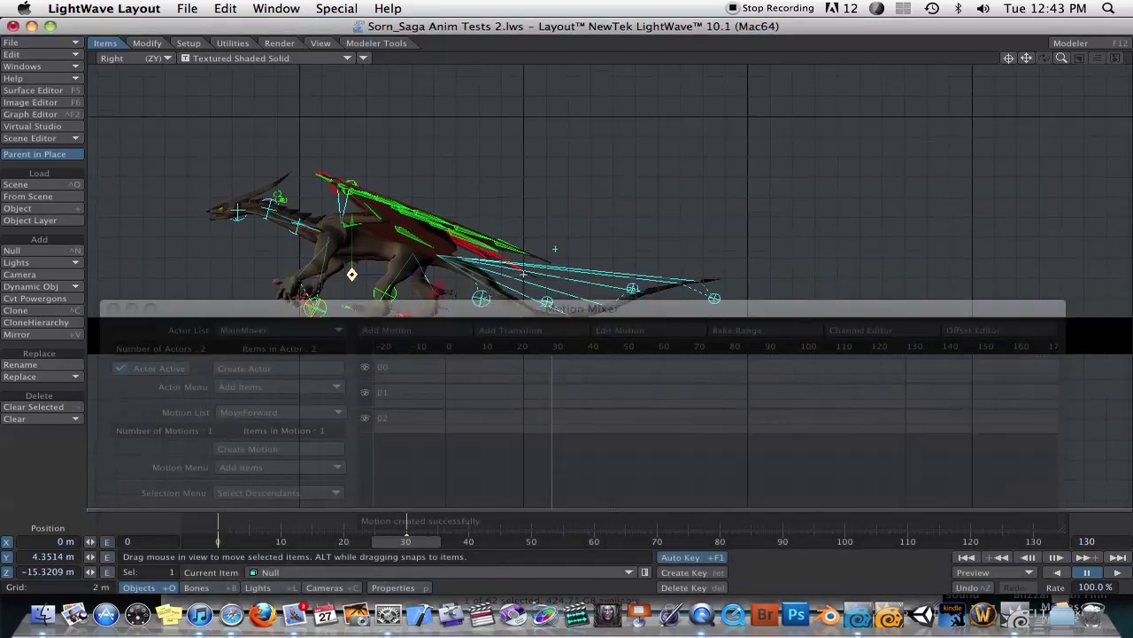
pyautogui.click(602, 308)
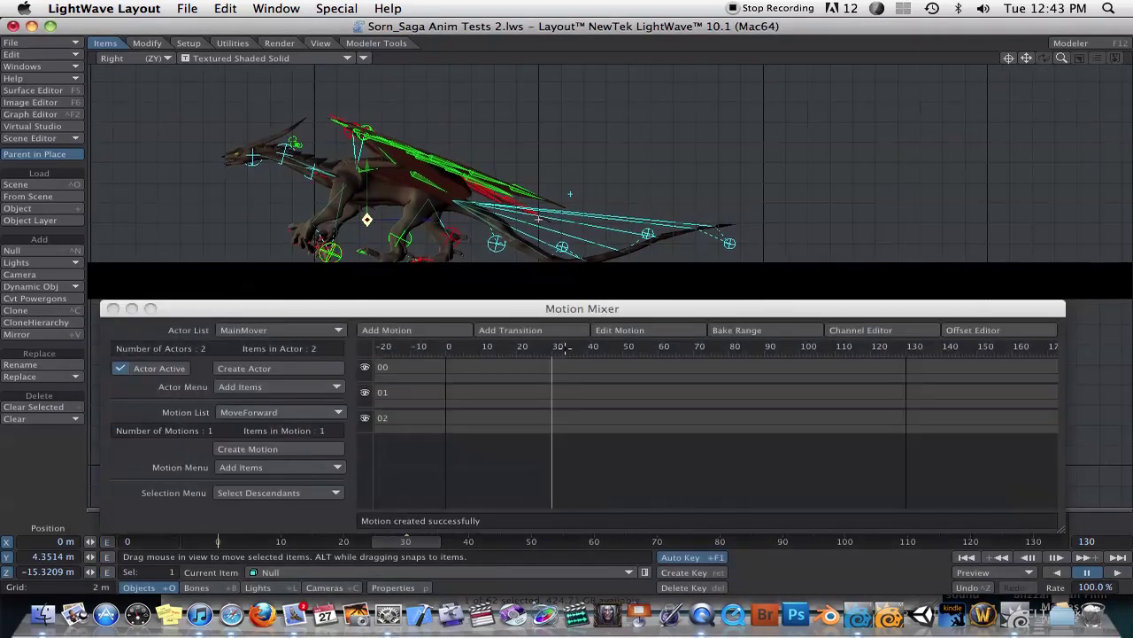
pyautogui.moveTo(602, 308); pyautogui.dragTo(615, 271)
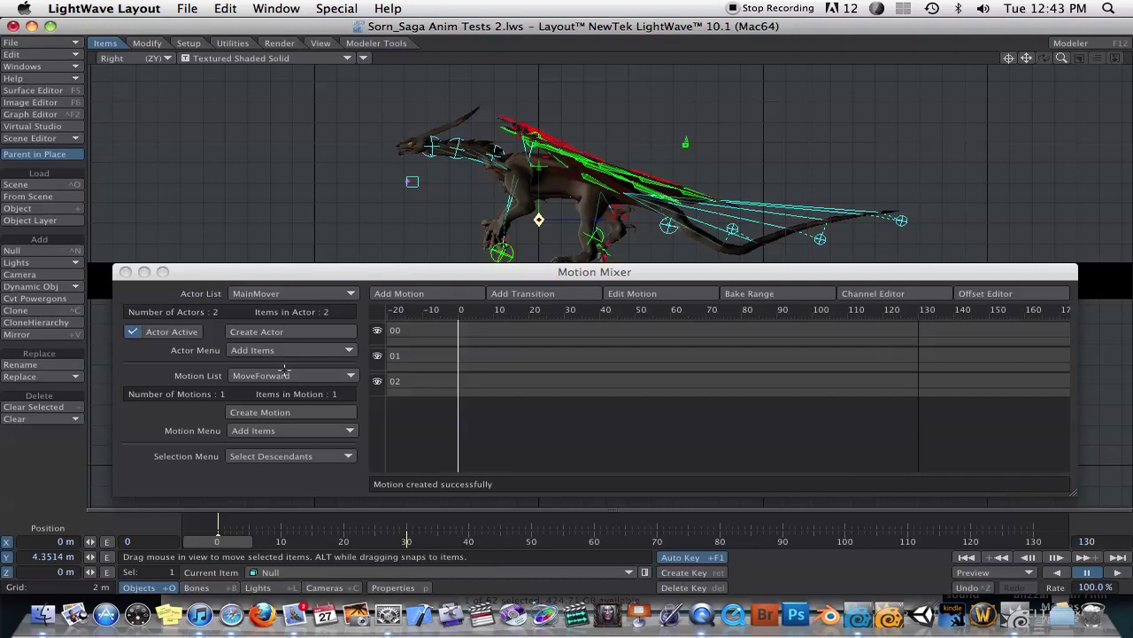
pyautogui.click(285, 370)
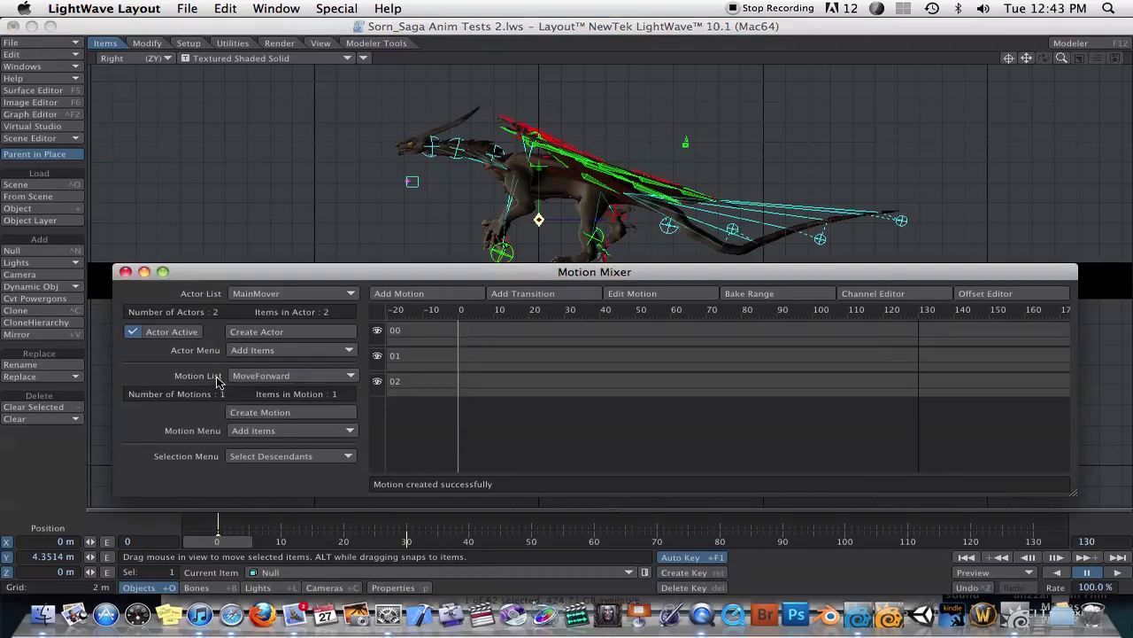
# Step: Drop MoveForward on track 00, shift it to frames -3 to 27, and play back
pyautogui.click(414, 296)
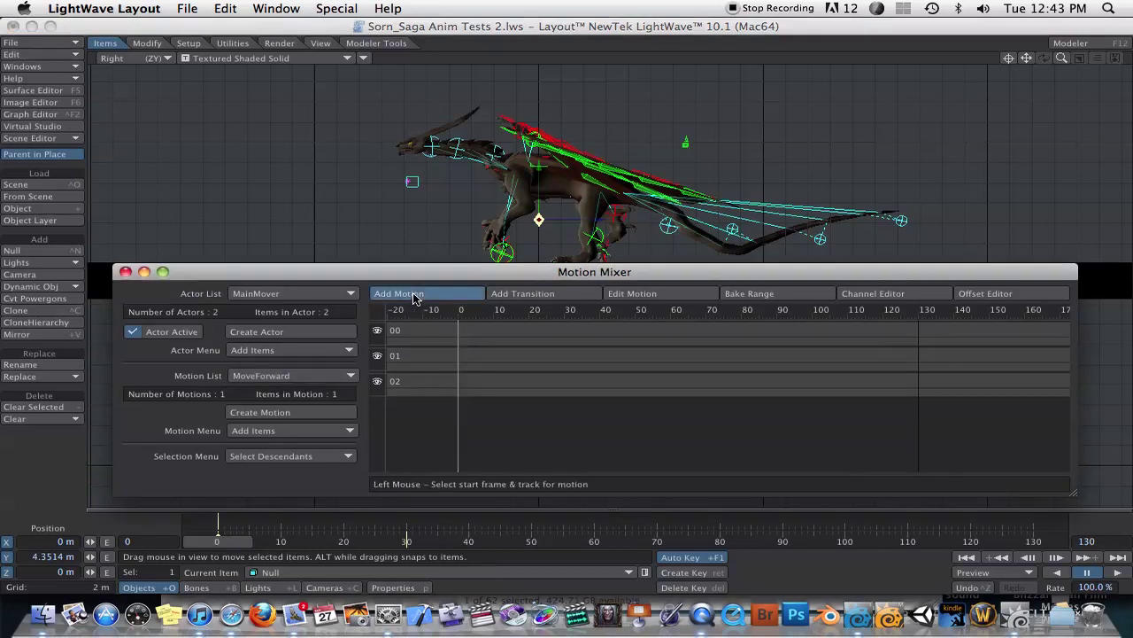
pyautogui.click(468, 336)
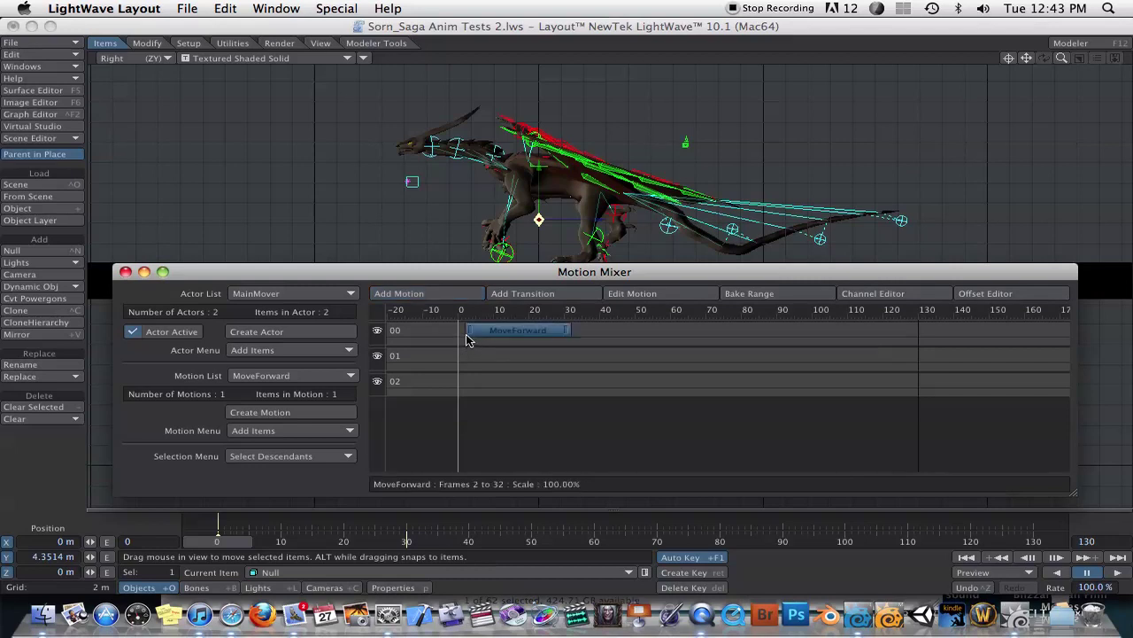
pyautogui.moveTo(517, 330); pyautogui.dragTo(505, 331)
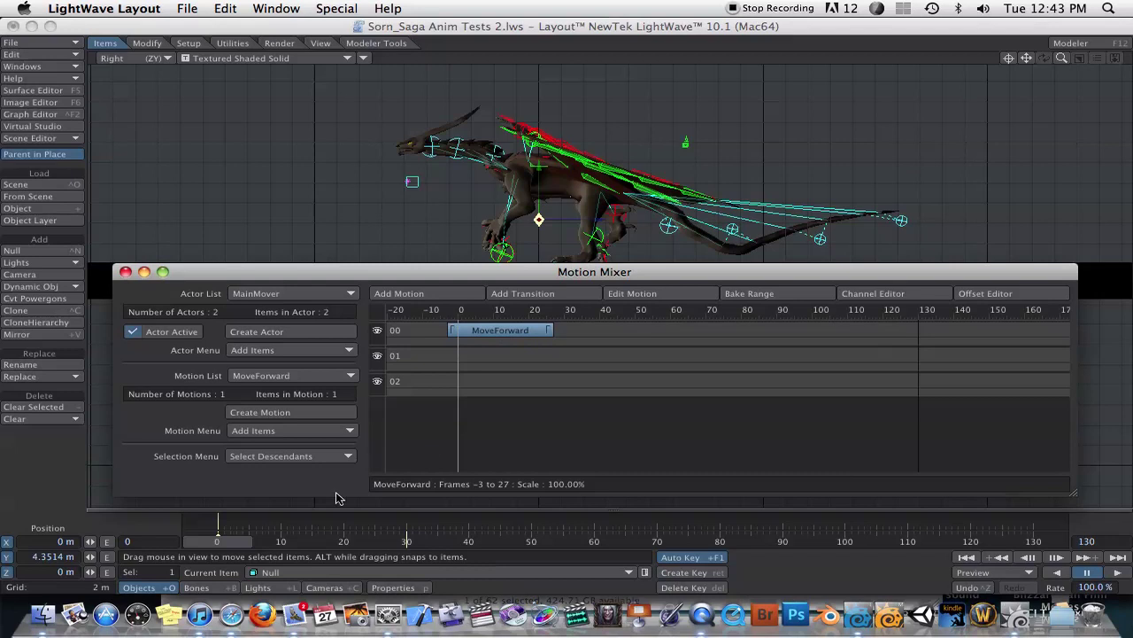
pyautogui.click(227, 547)
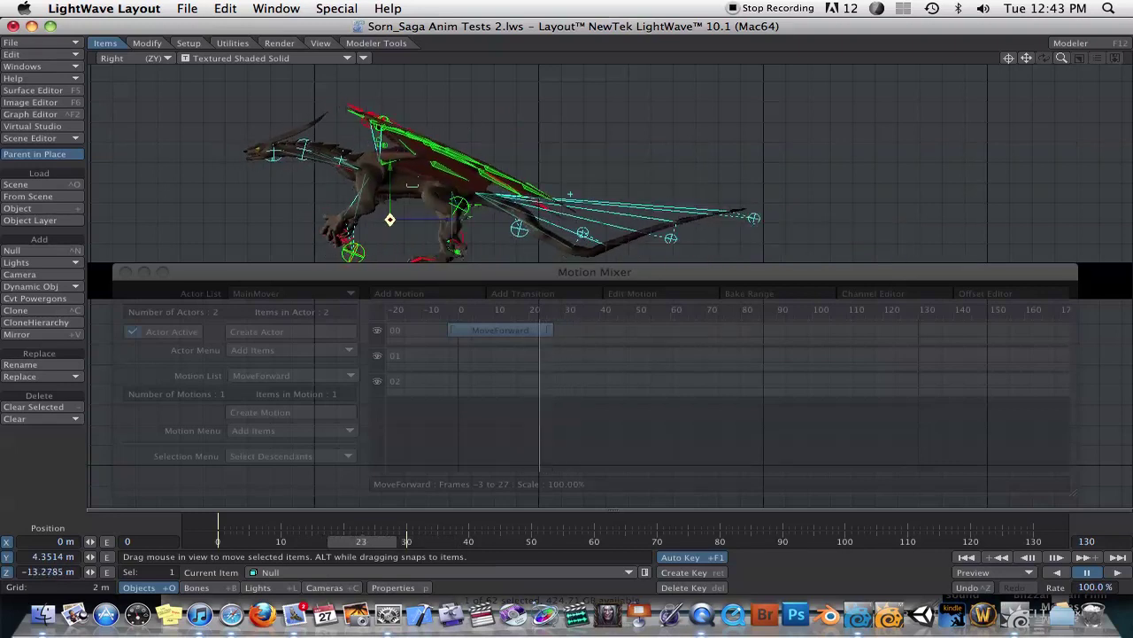
pyautogui.click(222, 479)
pyautogui.click(529, 331)
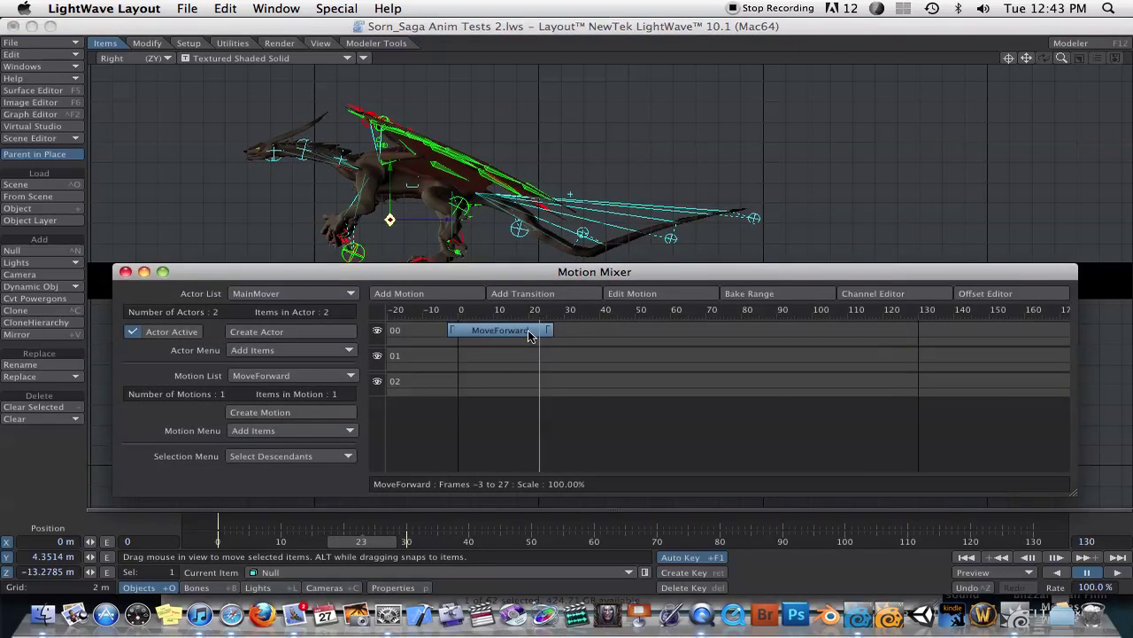
# Step: Add a Constant post behaviour to about frame 142 and stretch MoveForward to 146.67% (frames -3 to 41)
pyautogui.rightClick(525, 334)
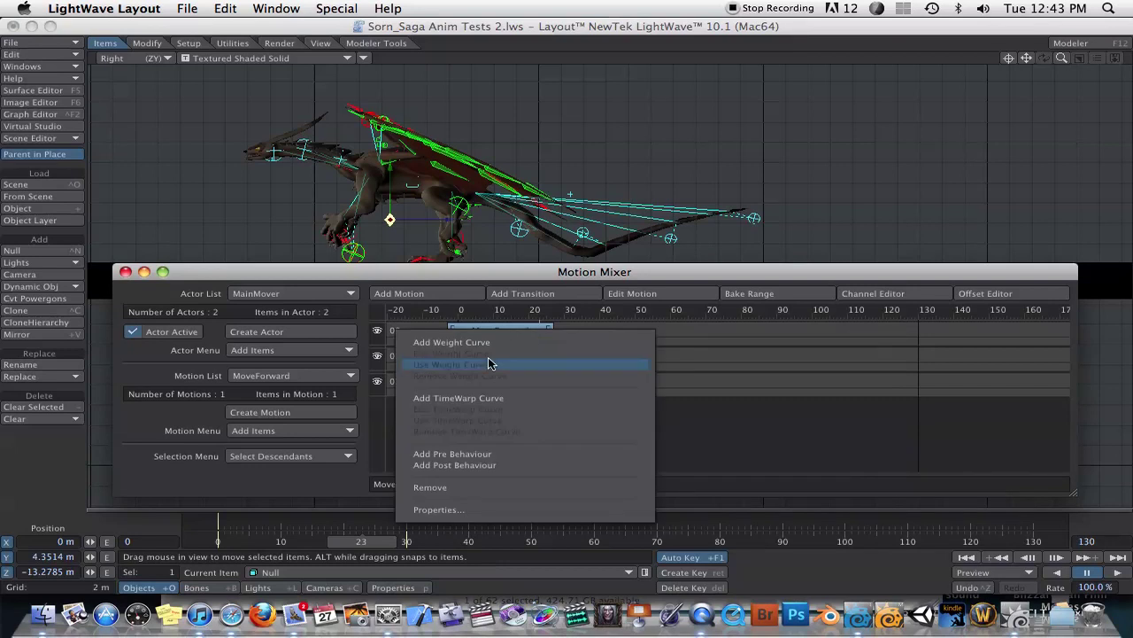
pyautogui.click(487, 464)
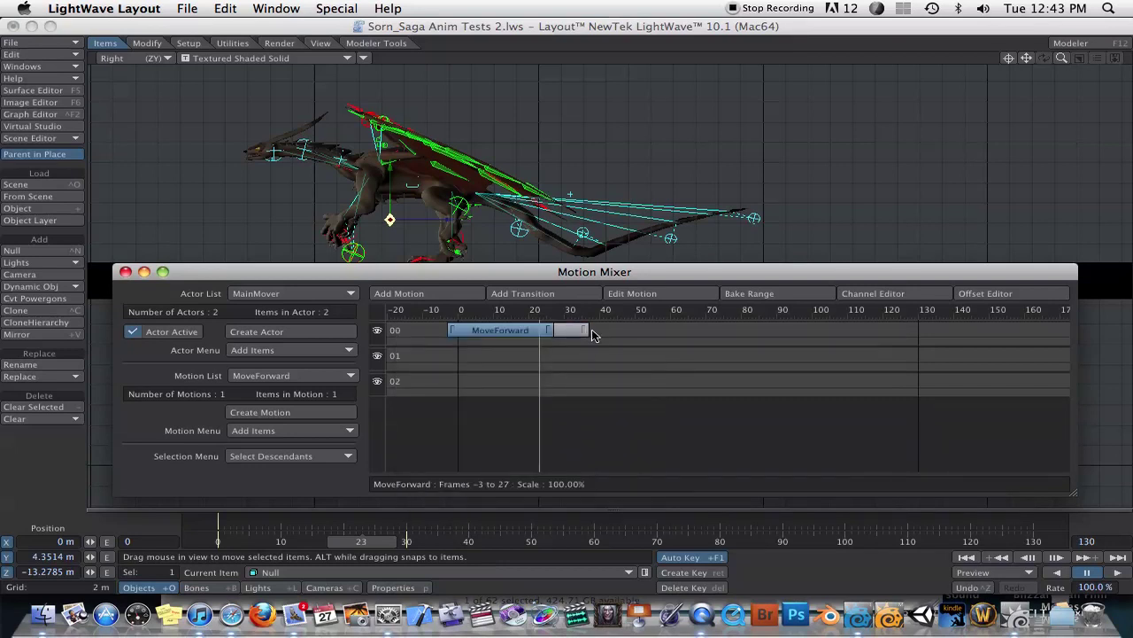
pyautogui.moveTo(591, 334); pyautogui.dragTo(967, 335)
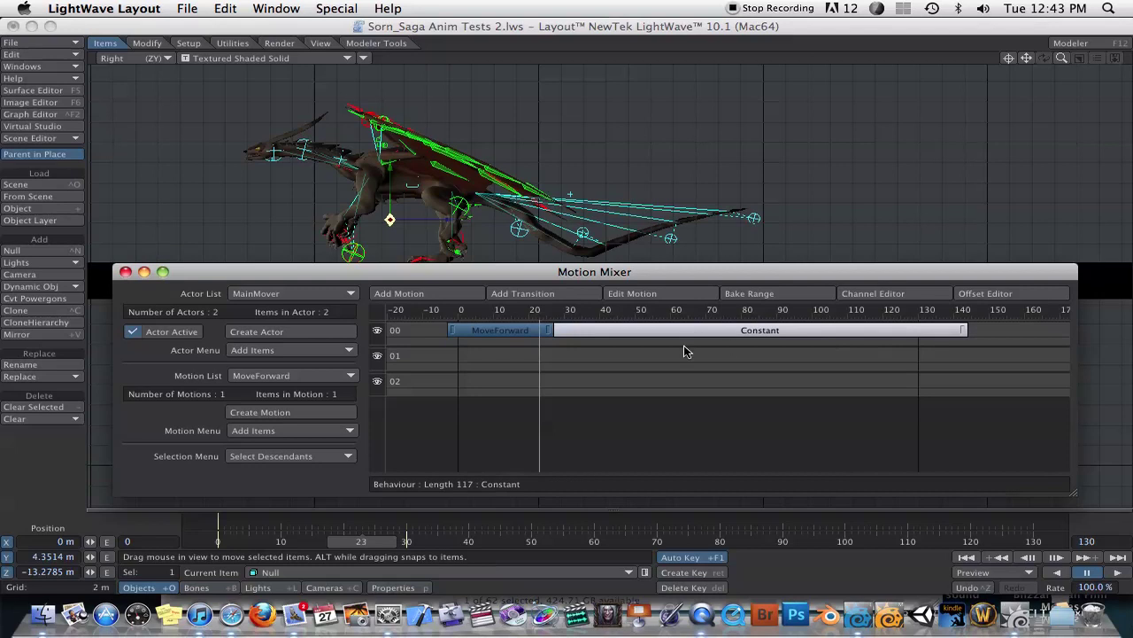
pyautogui.click(342, 543)
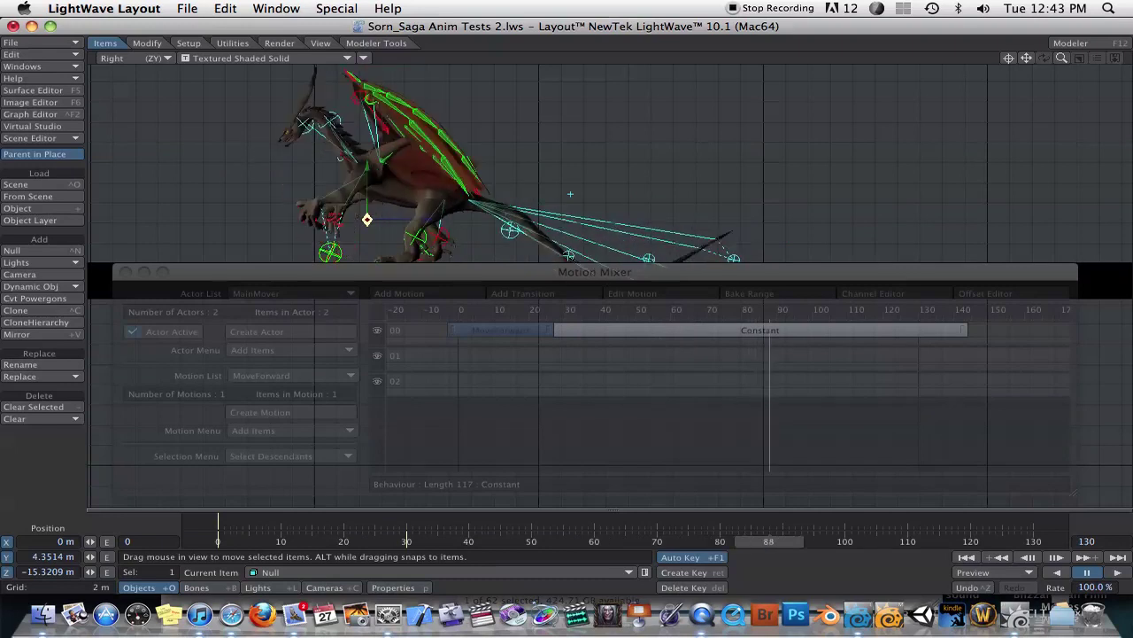
pyautogui.click(599, 341)
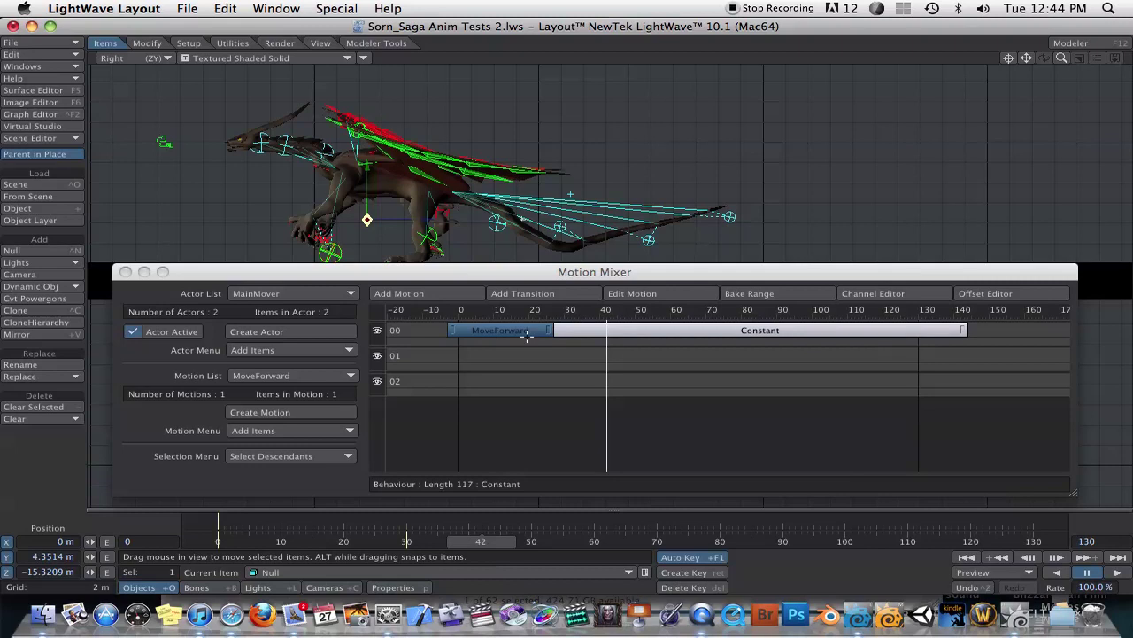
pyautogui.moveTo(546, 330); pyautogui.dragTo(602, 334)
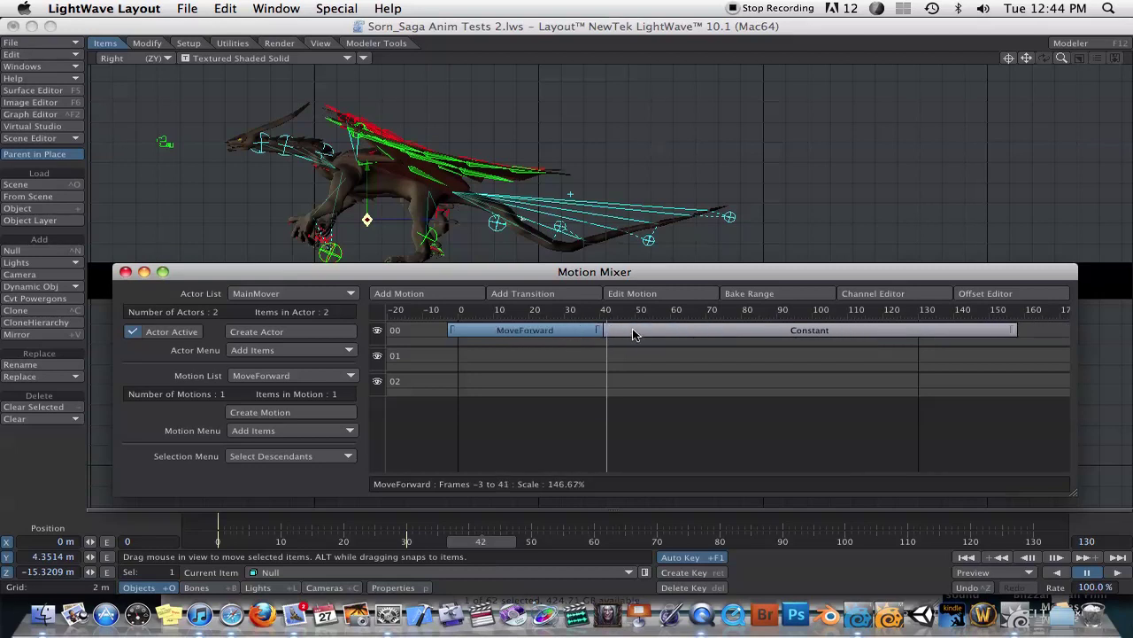
# Step: Switch the post behaviour to Repeat and play the scene, reaching Z -11.8393 m at frame 75
pyautogui.rightClick(633, 334)
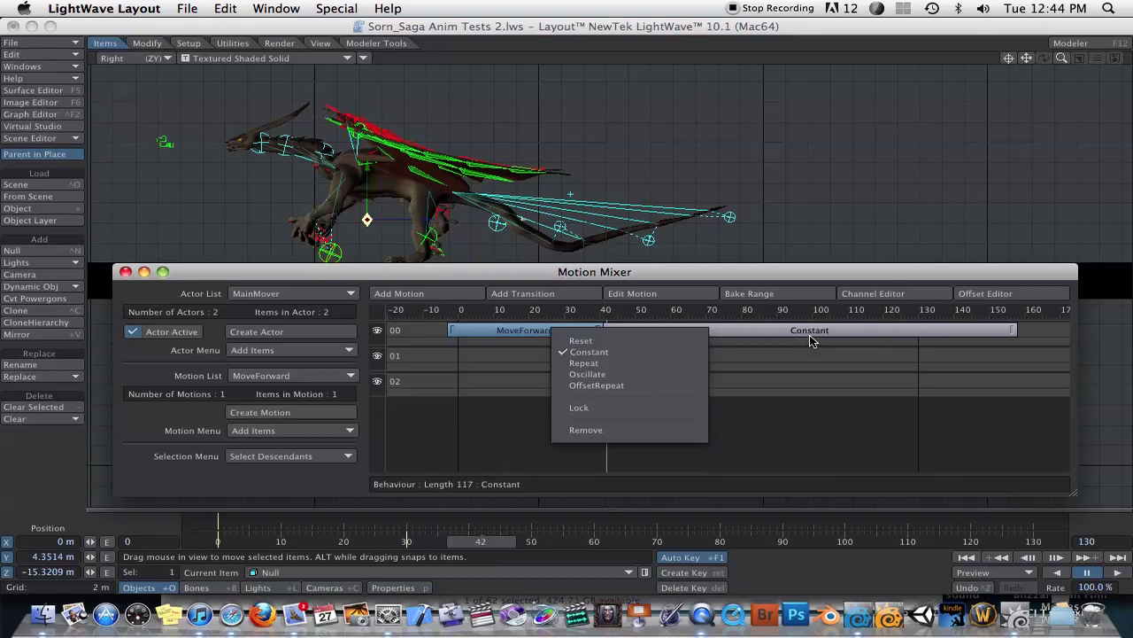
pyautogui.click(584, 363)
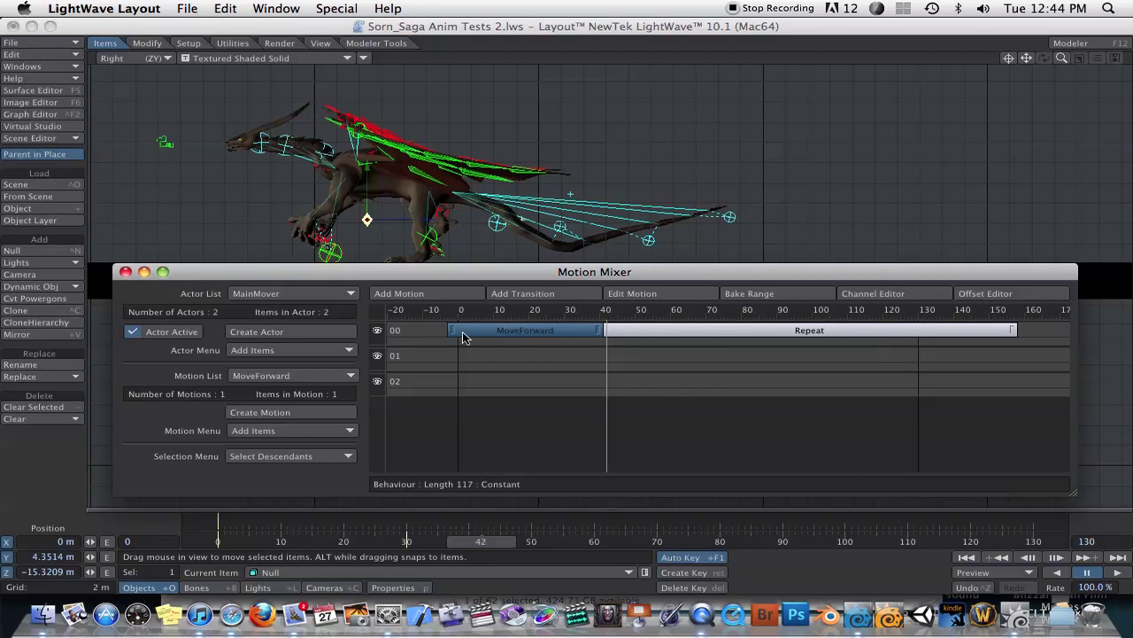
pyautogui.click(254, 553)
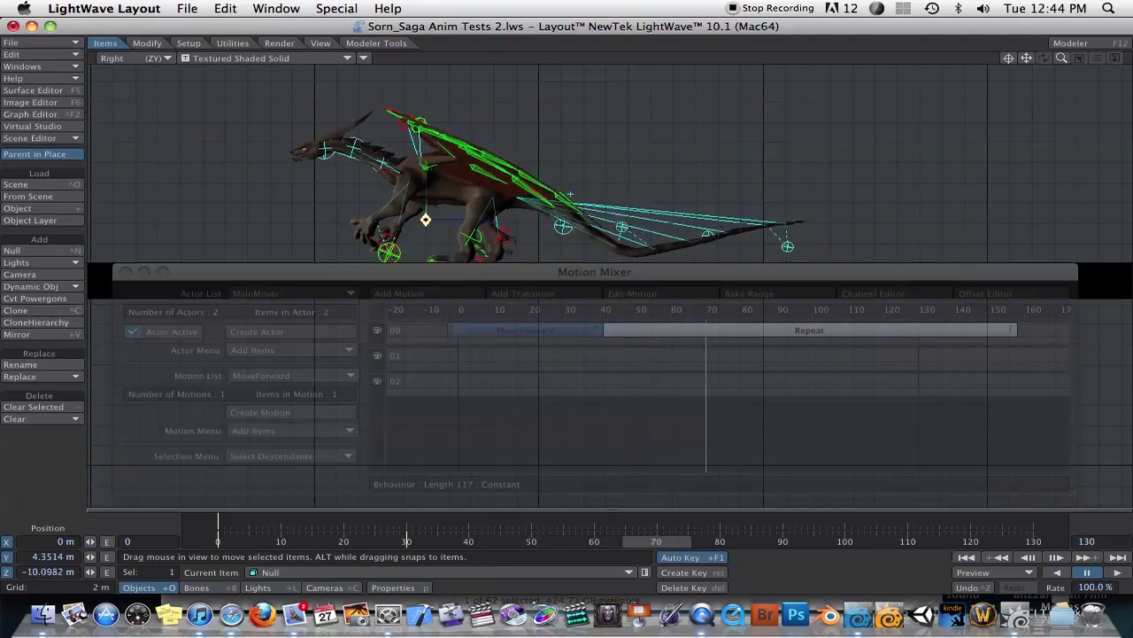
pyautogui.click(427, 508)
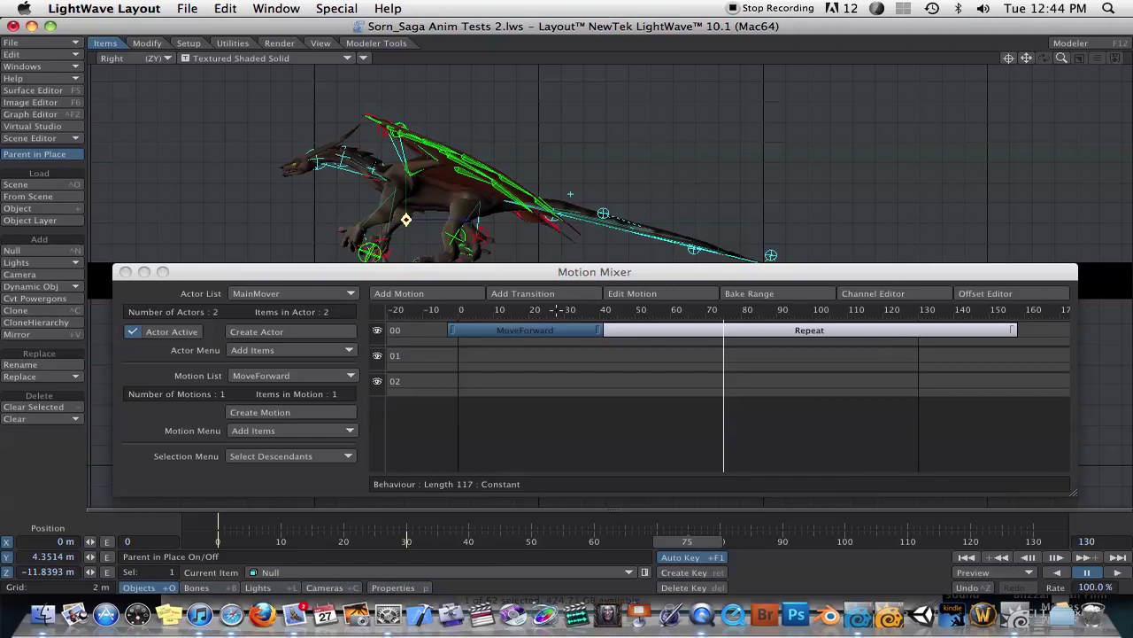
# Step: Set MoveForward's post behaviour to Offset Repeat and scrub to check the continuous forward walk
pyautogui.rightClick(704, 329)
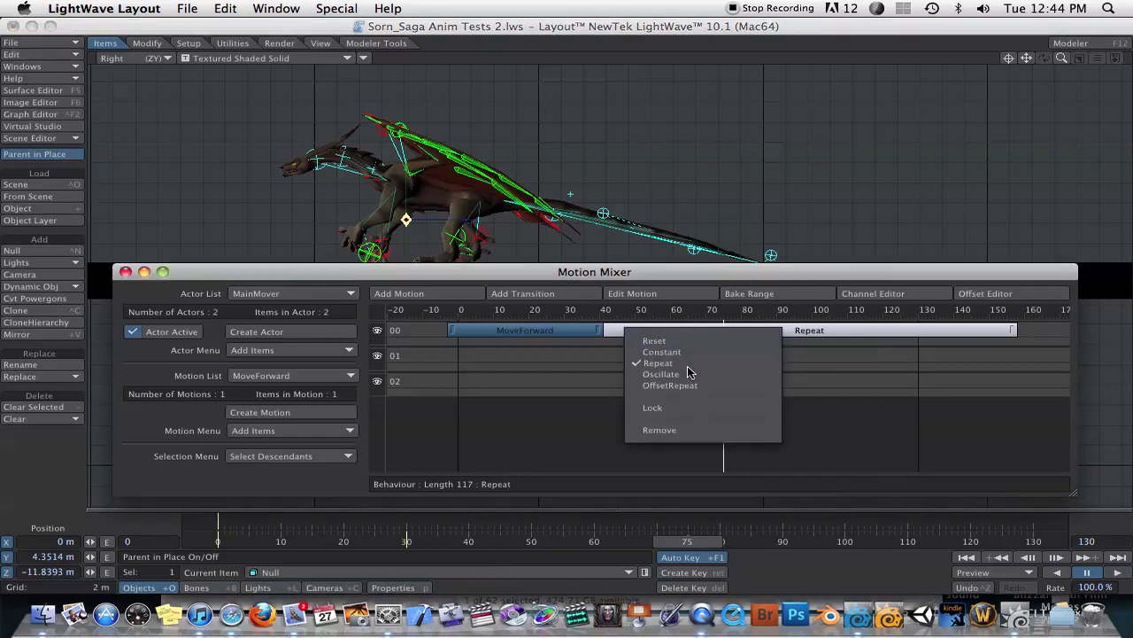
pyautogui.rightClick(693, 334)
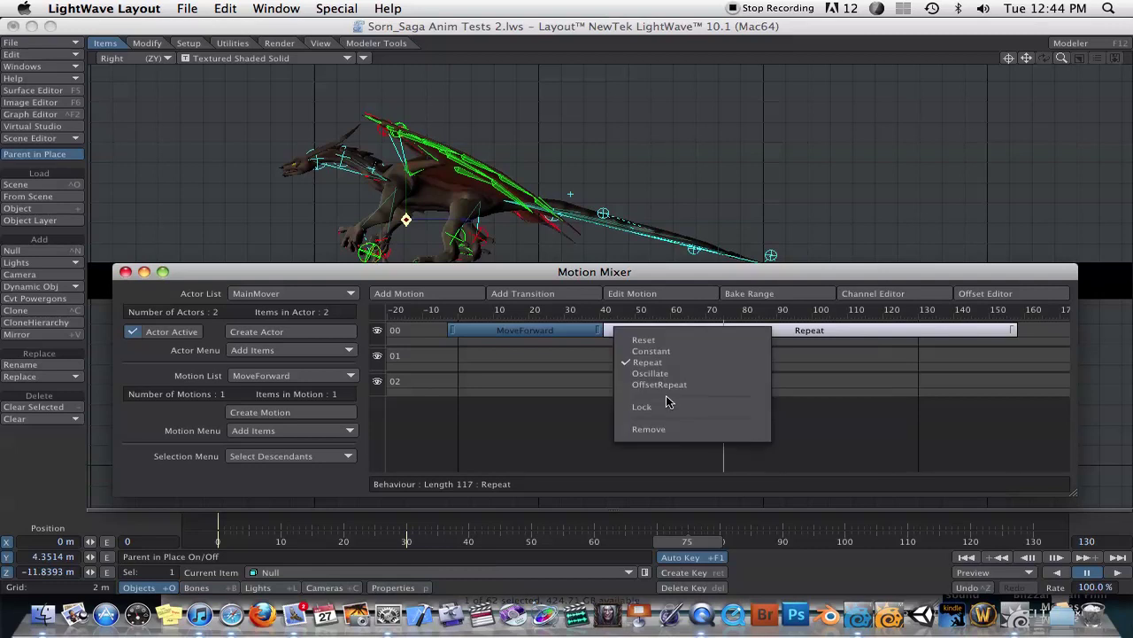
pyautogui.click(686, 334)
pyautogui.rightClick(685, 336)
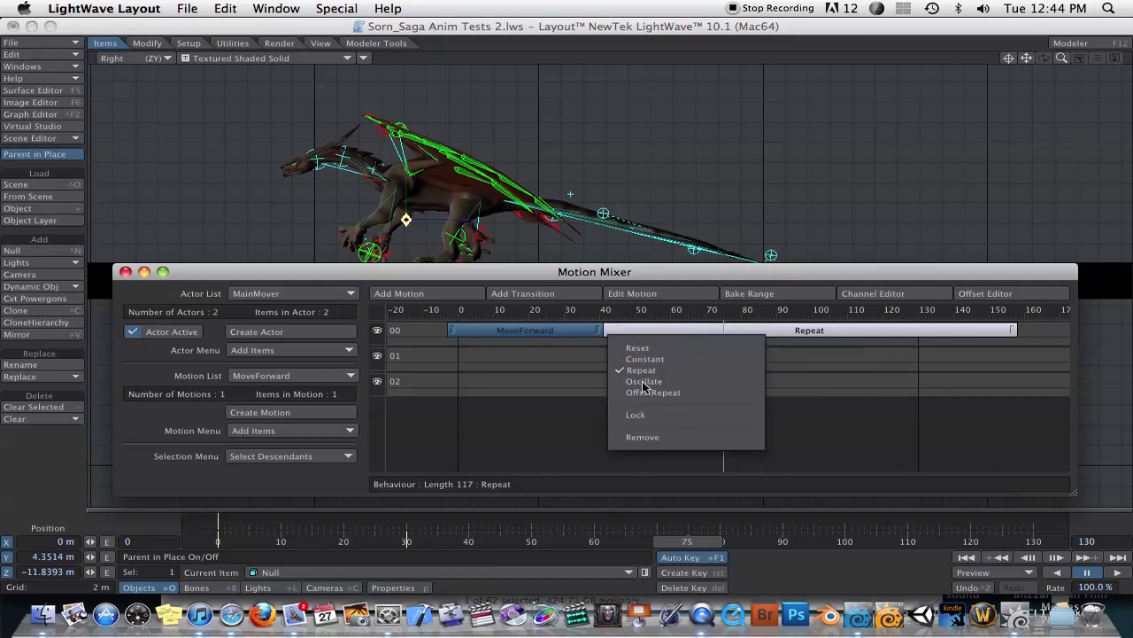
pyautogui.click(641, 324)
pyautogui.rightClick(641, 330)
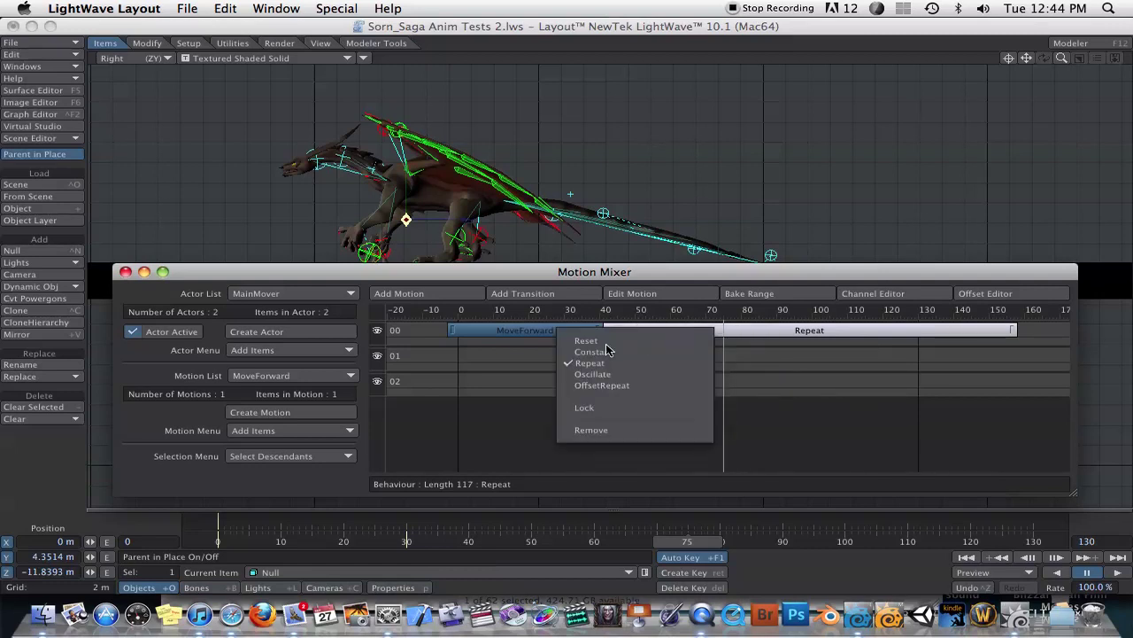
pyautogui.click(789, 371)
pyautogui.moveTo(708, 273); pyautogui.dragTo(718, 273)
pyautogui.rightClick(669, 334)
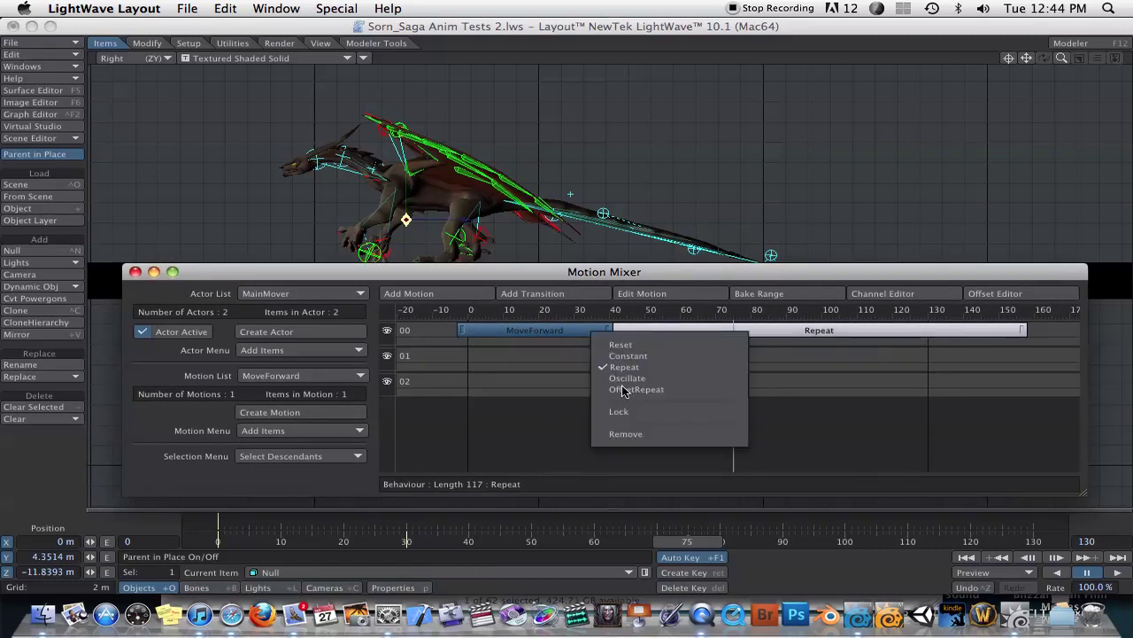
pyautogui.click(622, 385)
pyautogui.rightClick(657, 340)
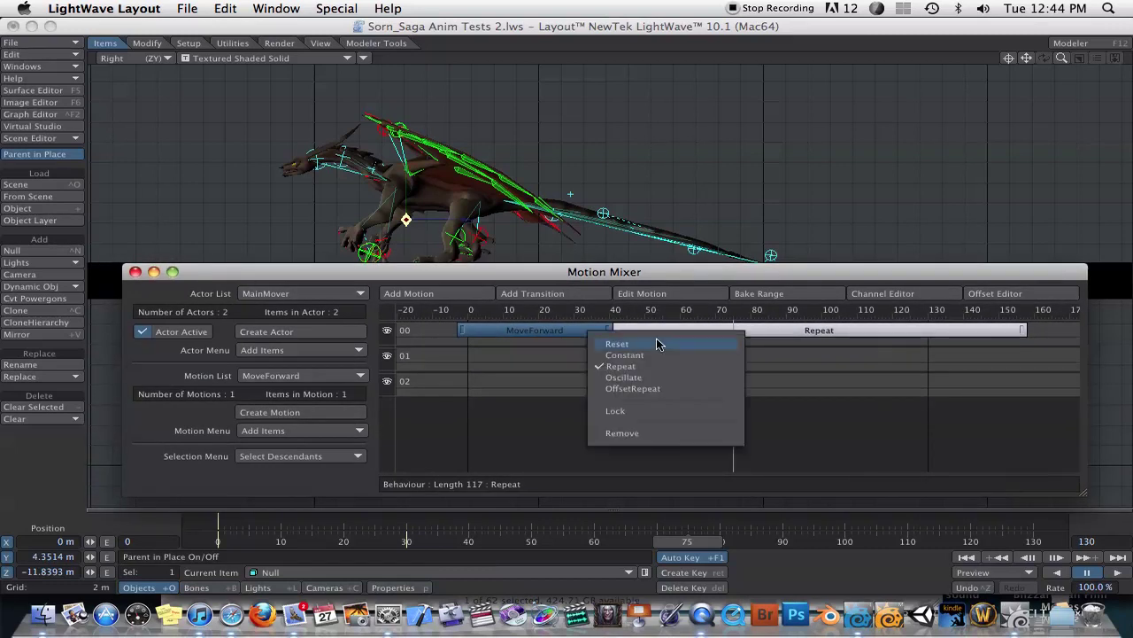
pyautogui.click(624, 387)
pyautogui.moveTo(392, 550); pyautogui.dragTo(424, 549)
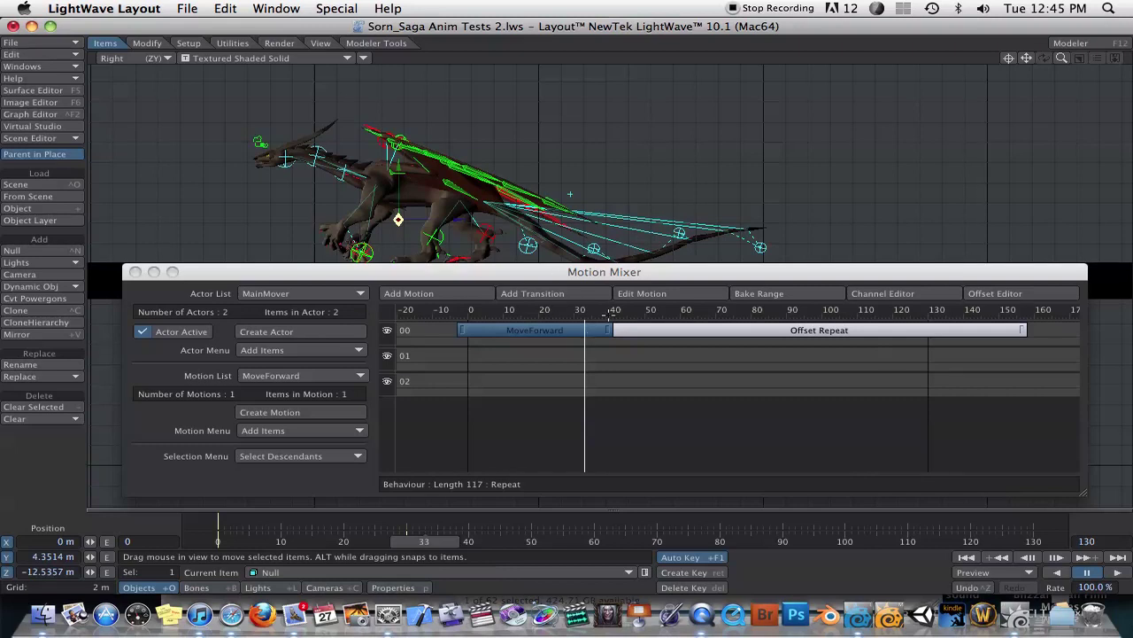
# Step: Stretch the MoveForward clip to span frames -2 to 44 at 153.33% scale
pyautogui.moveTo(552, 330); pyautogui.dragTo(555, 332)
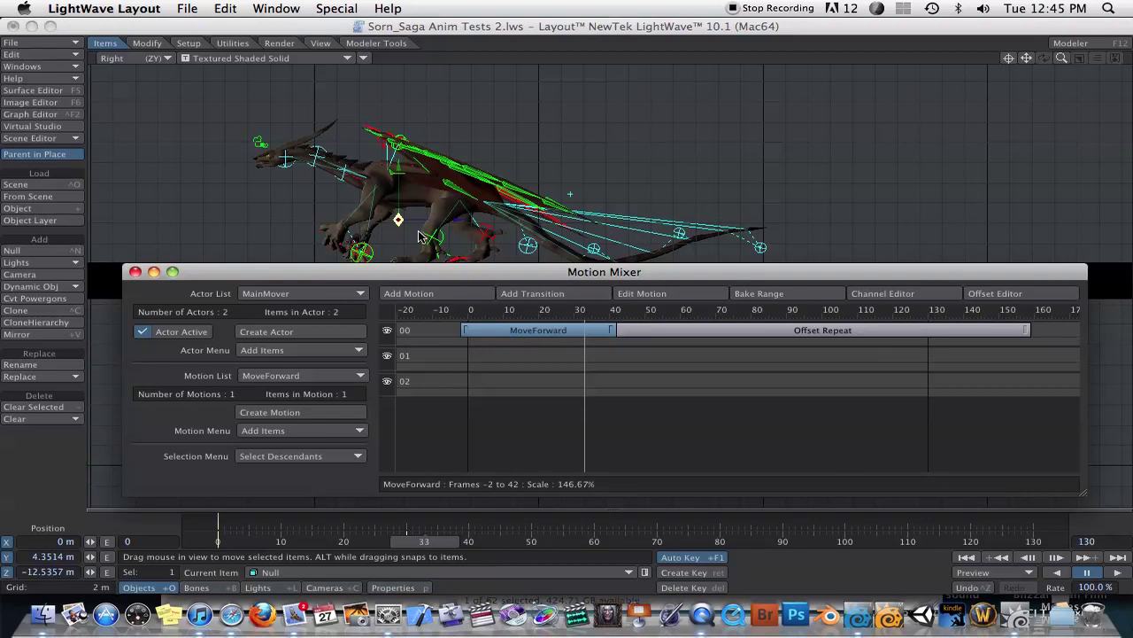
pyautogui.moveTo(612, 333); pyautogui.dragTo(592, 333)
pyautogui.click(570, 194)
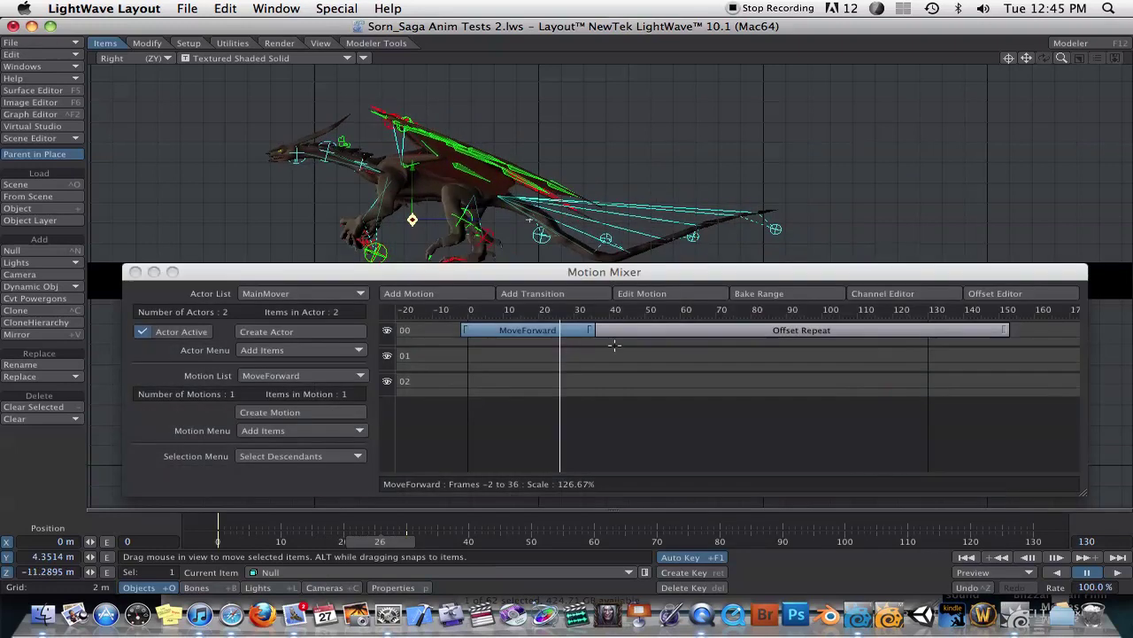
pyautogui.moveTo(587, 329); pyautogui.dragTo(613, 332)
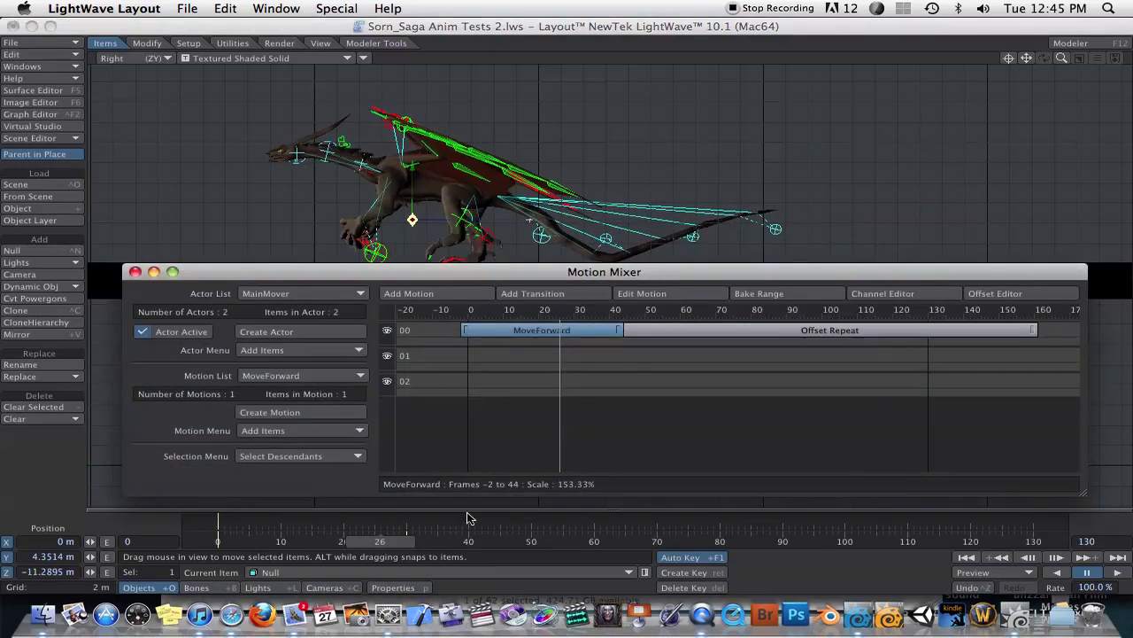
# Step: Scrub to check the dragon's stride, close the Motion Mixer and recentre the Right view
pyautogui.moveTo(366, 551); pyautogui.dragTo(423, 541)
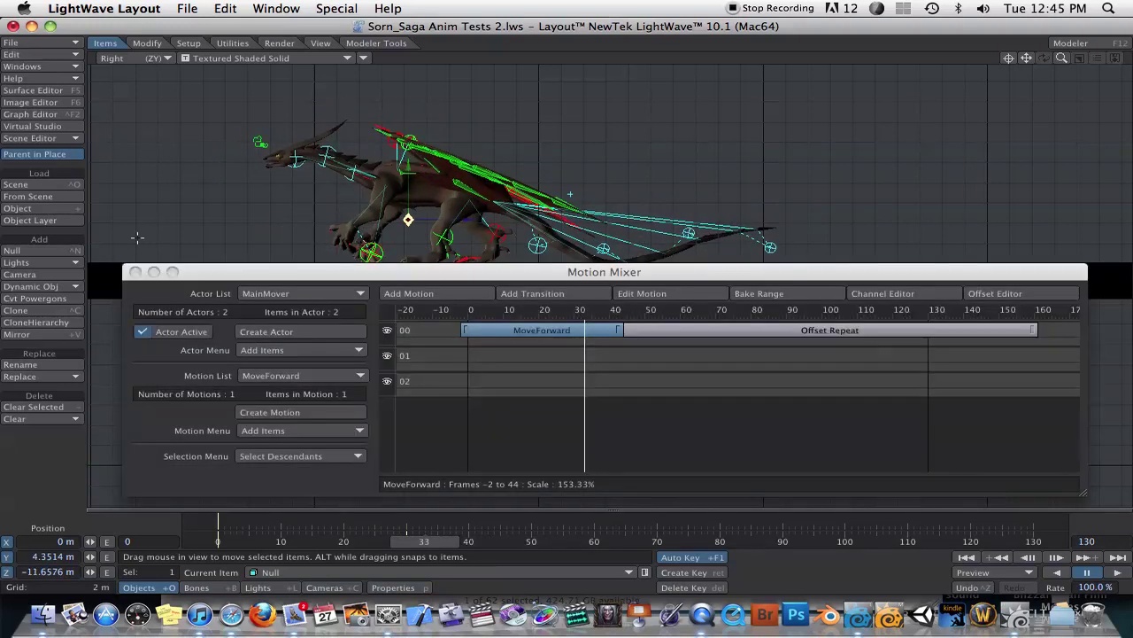
pyautogui.click(132, 271)
pyautogui.keyDown('alt'); pyautogui.keyDown('shift'); pyautogui.moveTo(398, 280); pyautogui.dragTo(414, 302); pyautogui.keyUp('shift'); pyautogui.keyUp('alt')
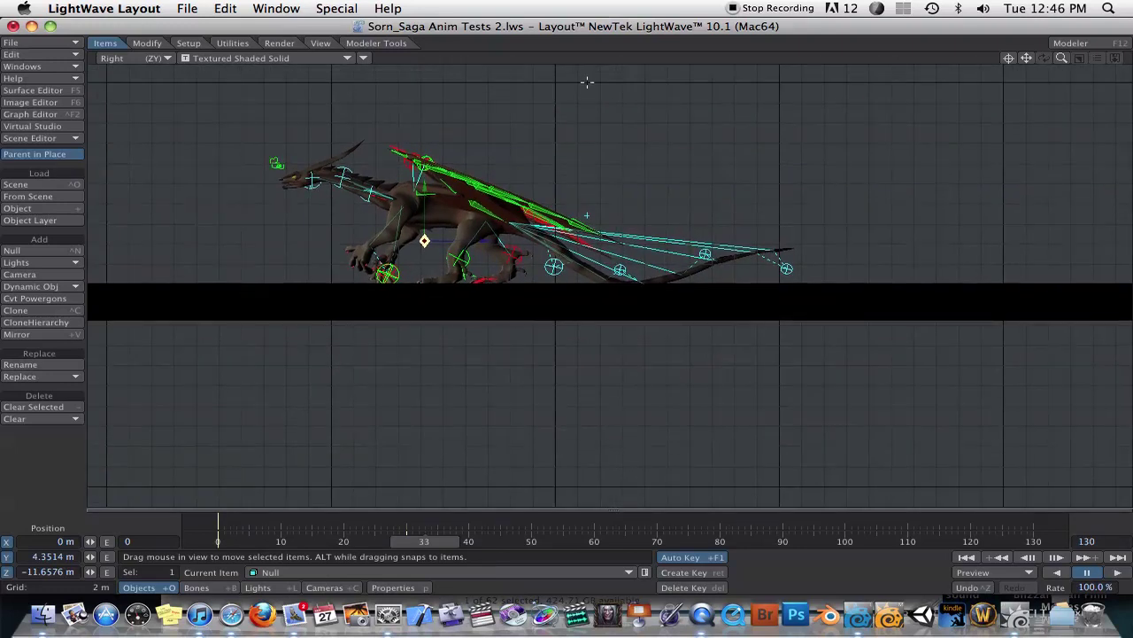